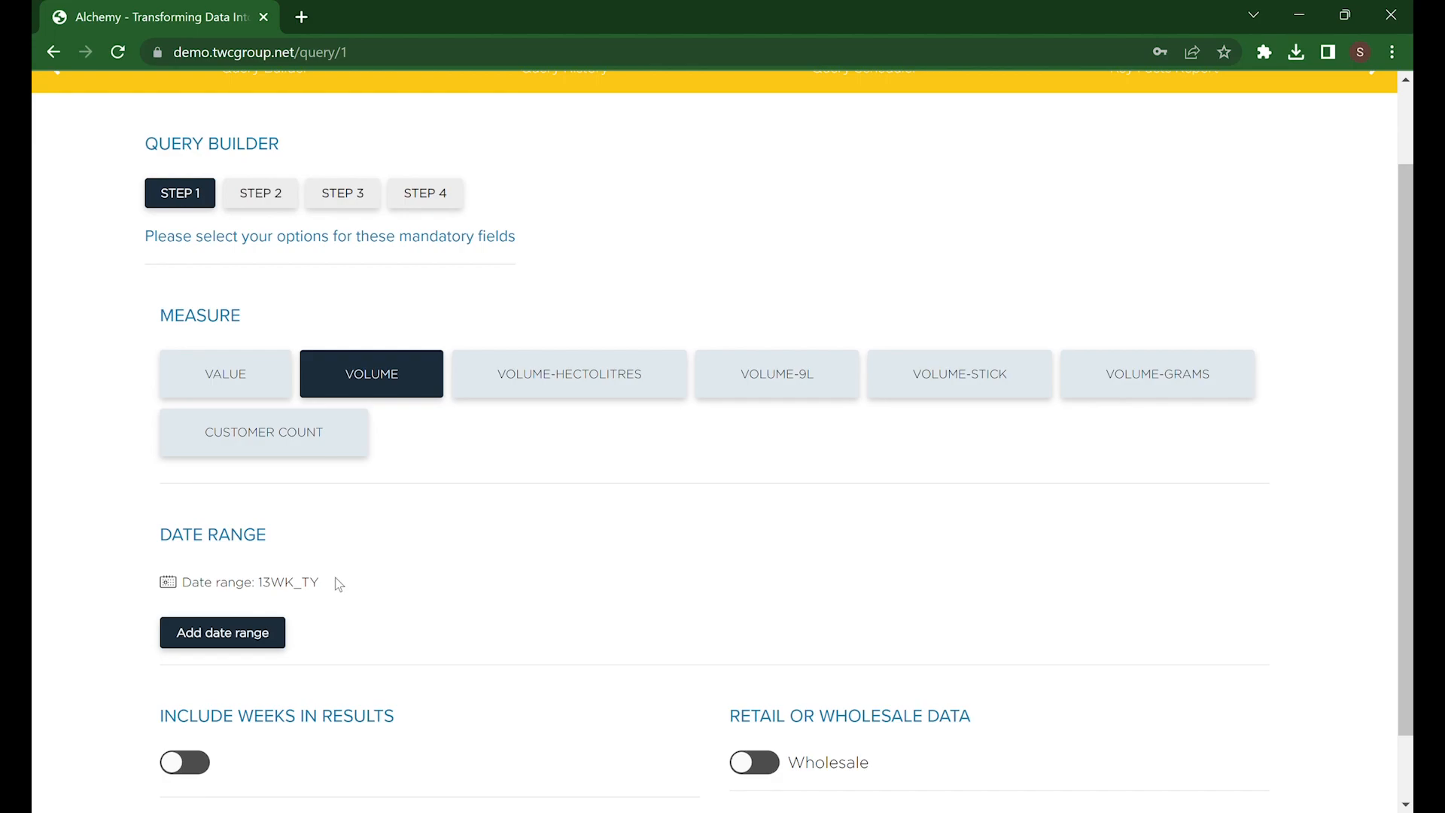
Step: Change the query's first date range to the common date option 4 Weeks TY
click(284, 591)
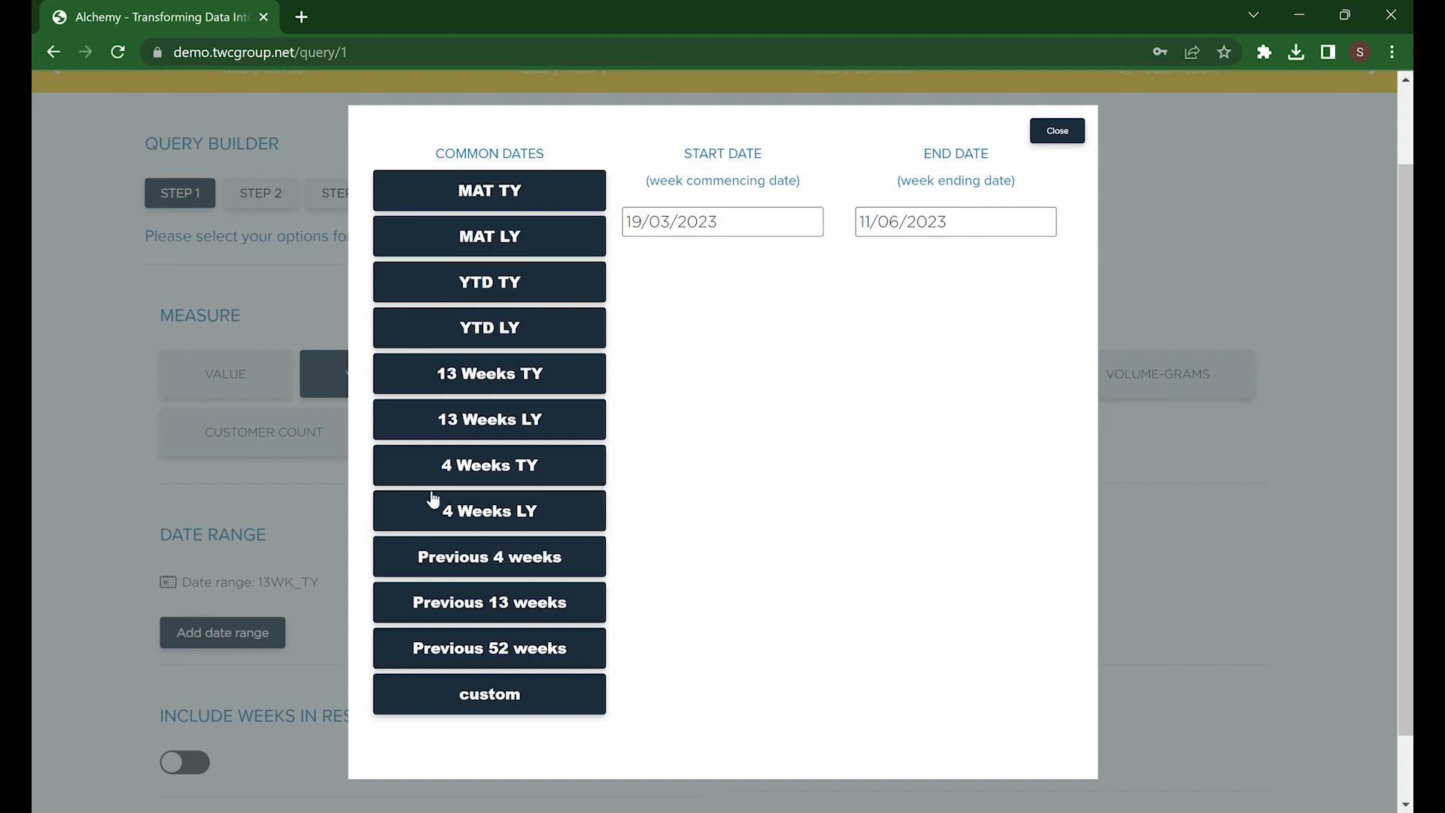
click(519, 468)
click(1058, 131)
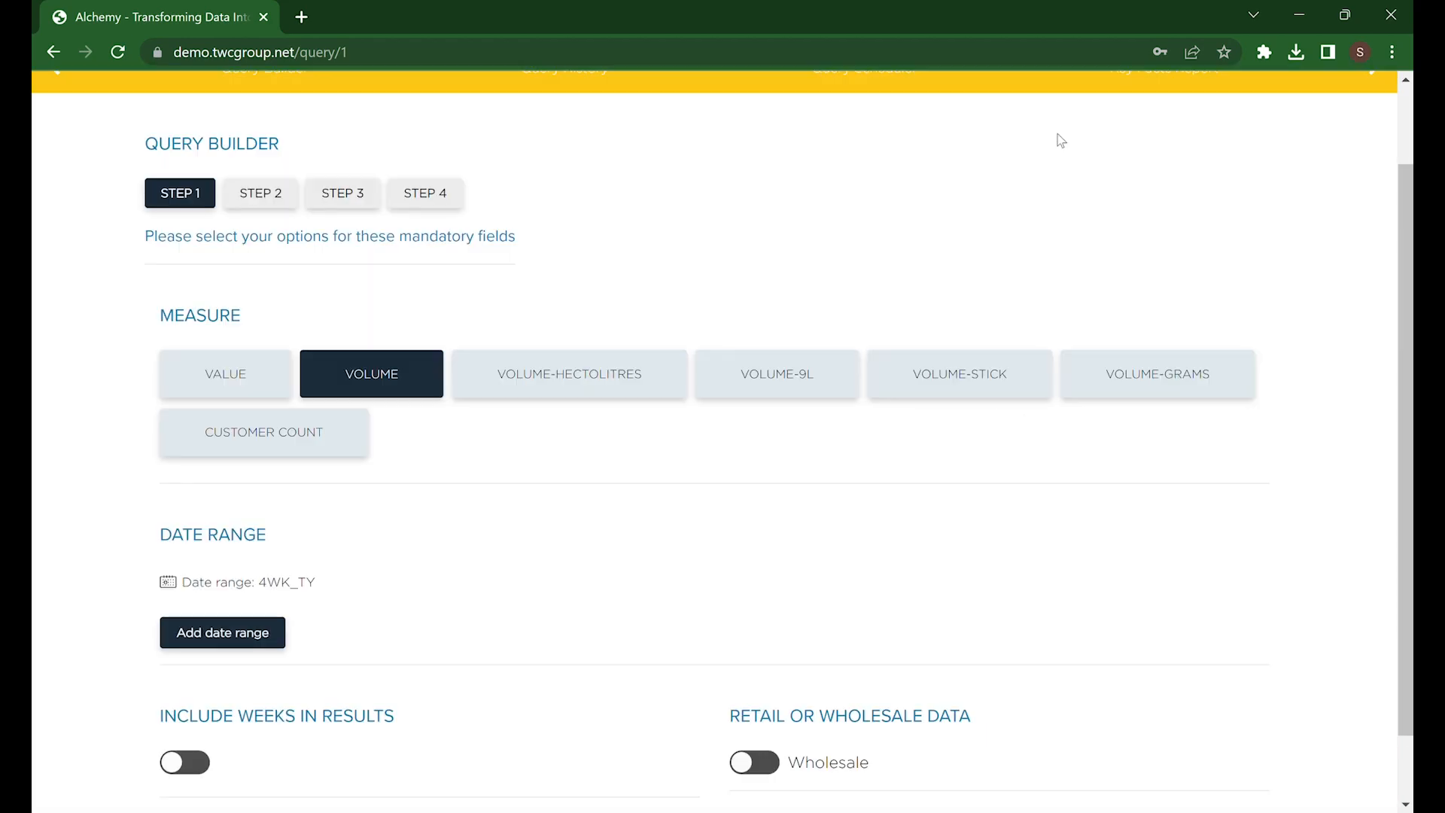
Step: Add a second date range to the query using the Previous 4 weeks option
click(263, 641)
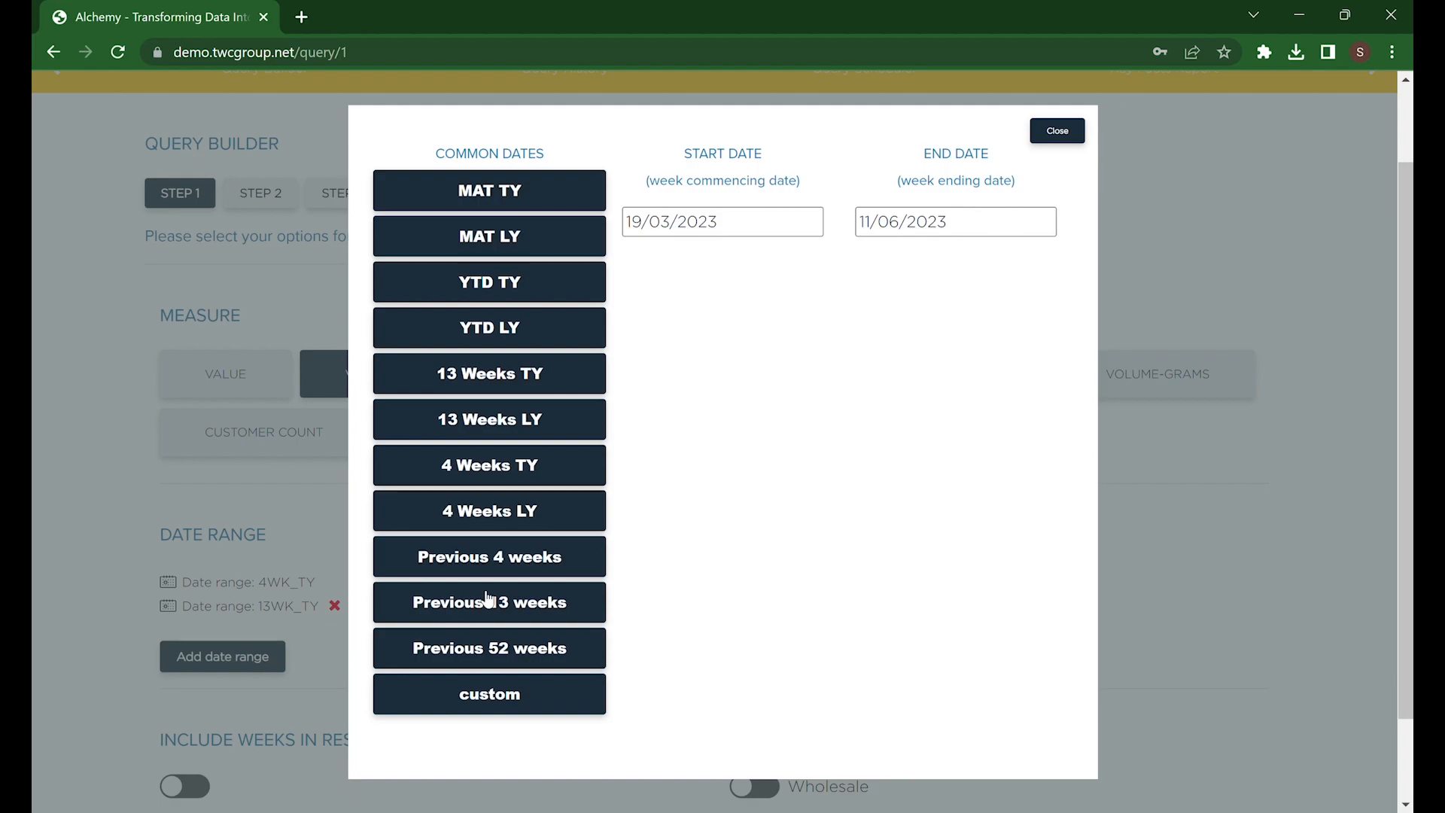
click(522, 565)
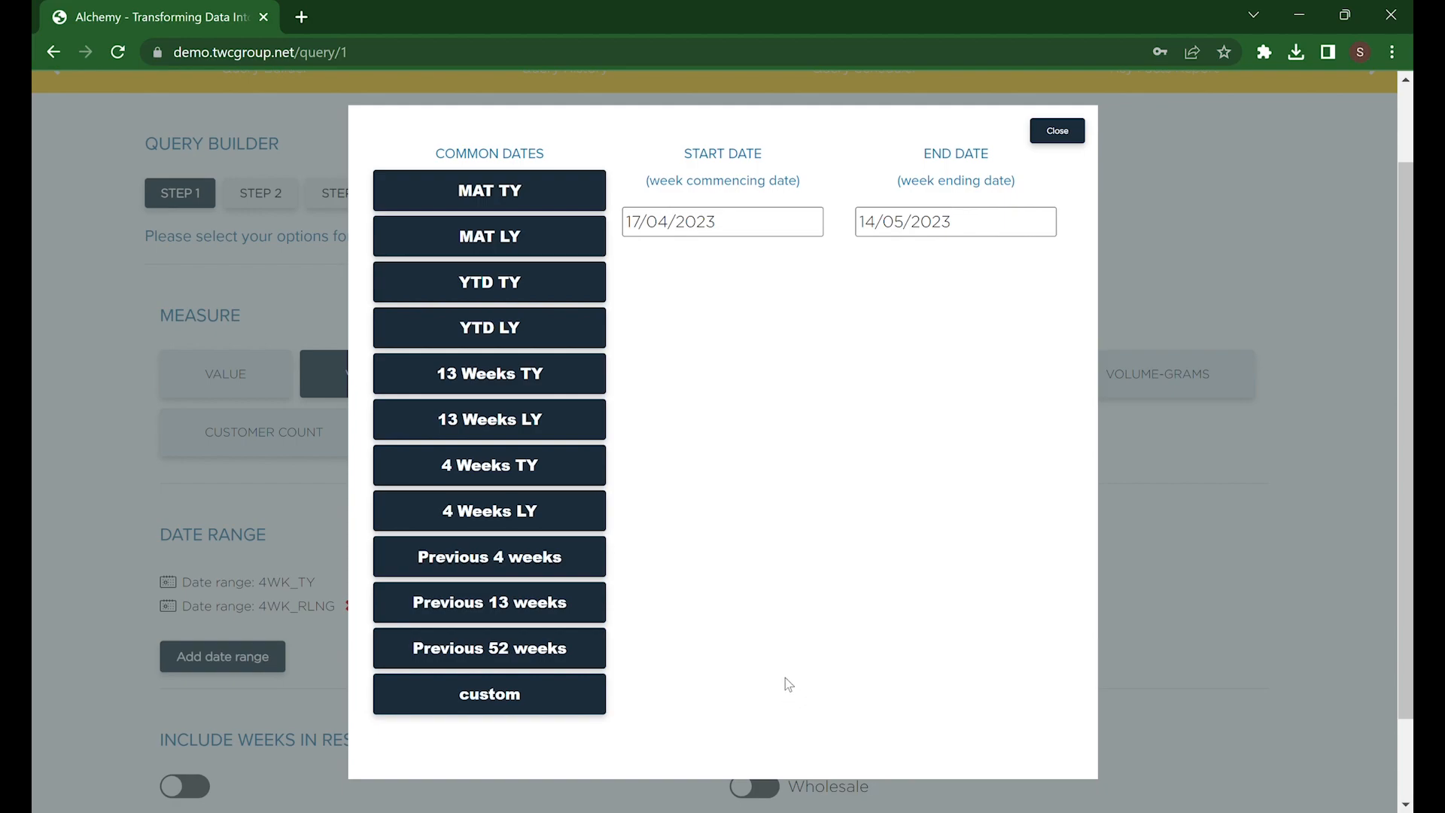
click(1047, 135)
Step: Add a third date range of the custom type, look at its start and end date calendars, and remove that range
scroll(549, 548, down, 2)
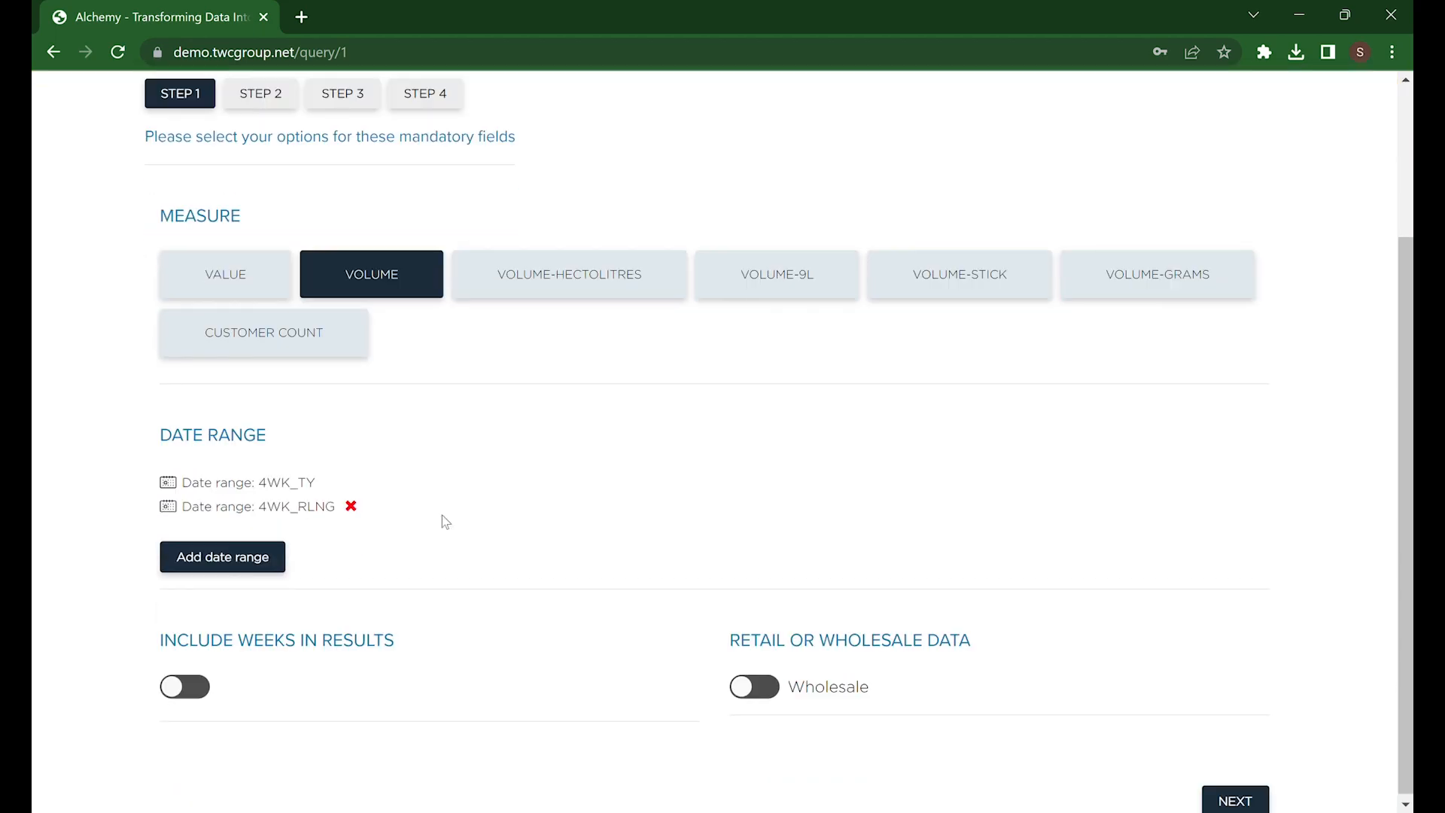
click(238, 572)
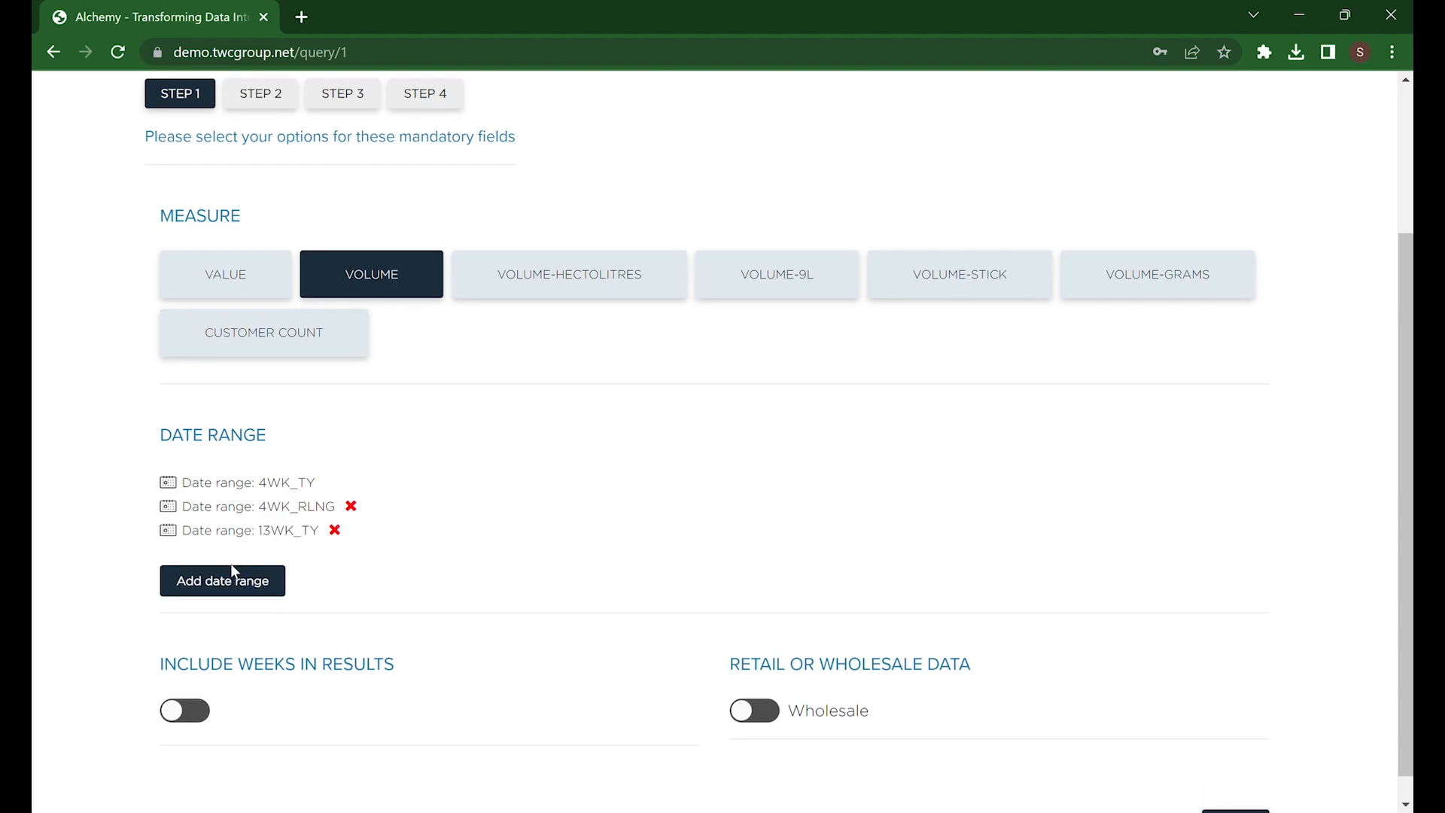
click(262, 531)
click(438, 691)
click(743, 224)
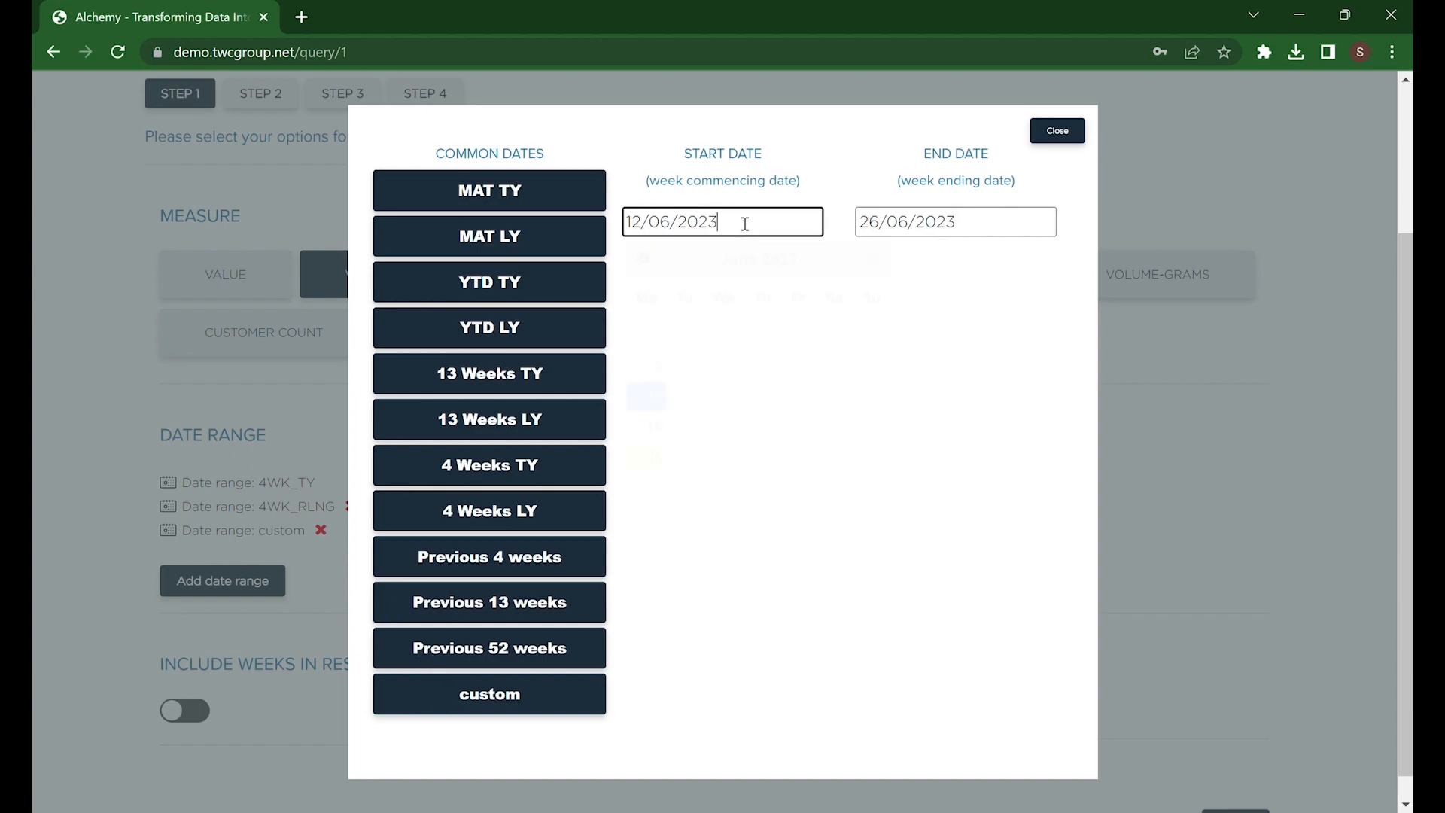
click(958, 226)
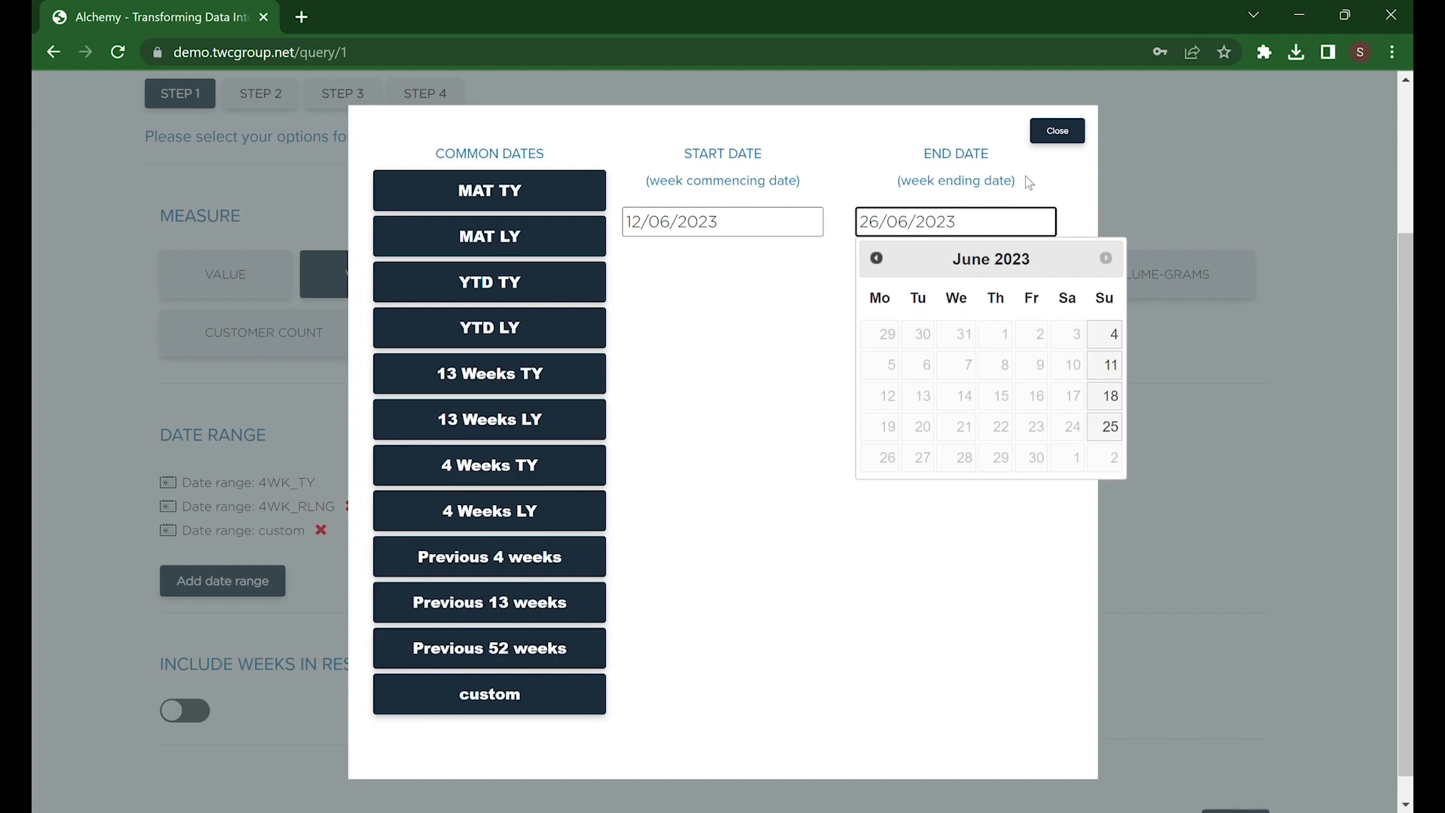
click(1071, 143)
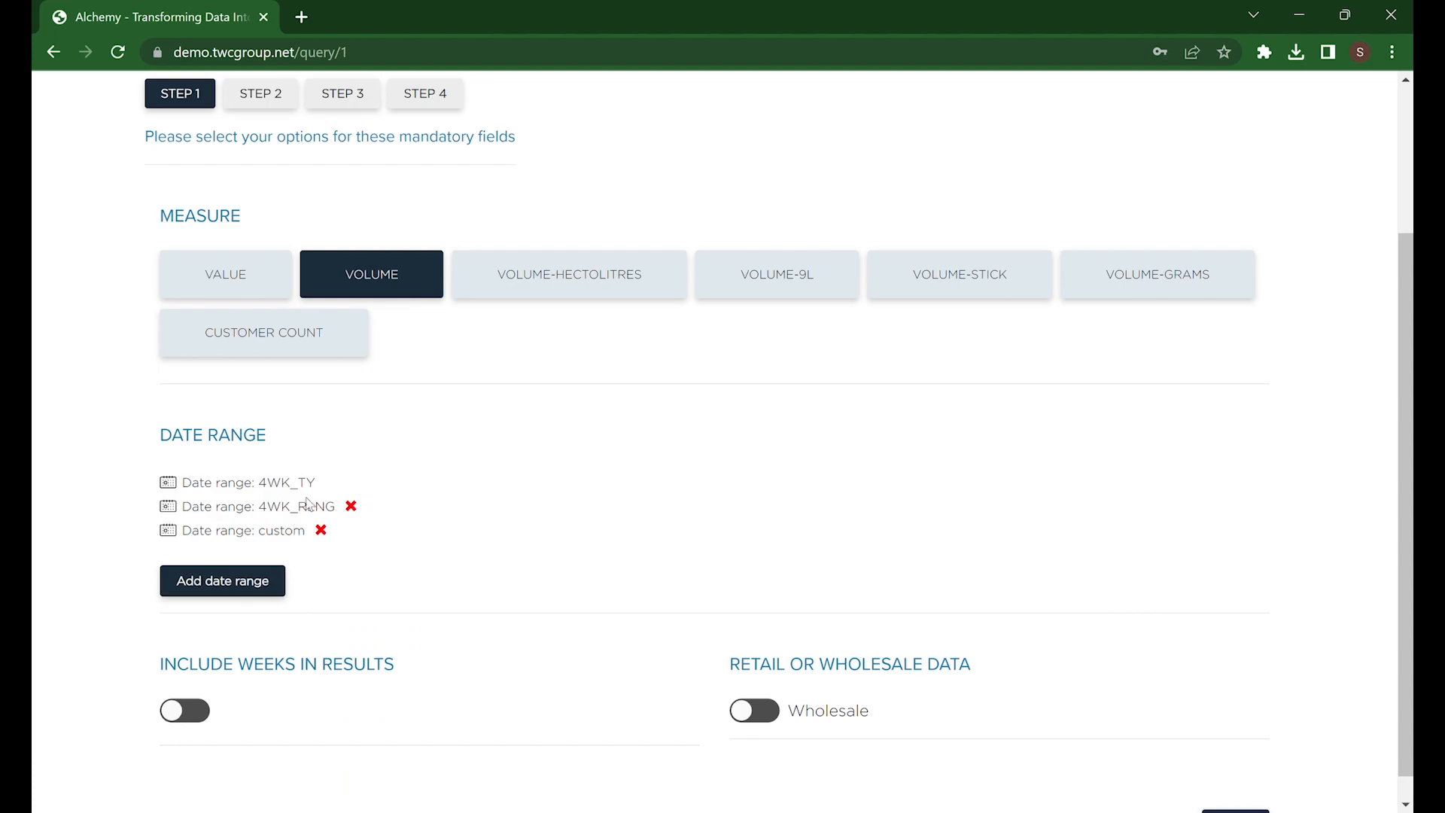
click(322, 531)
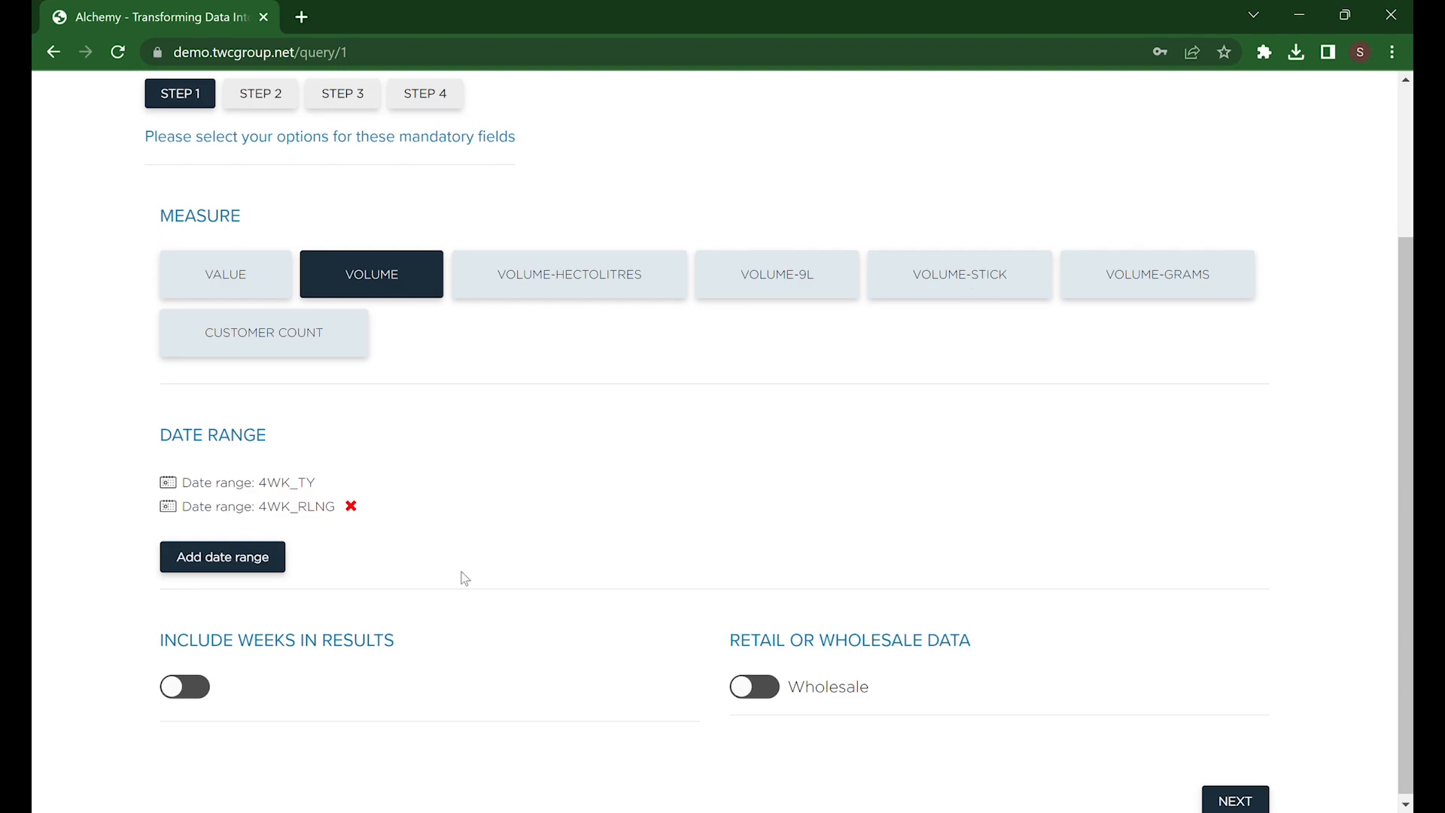
Step: Turn on the inclusion of weeks in the query results
scroll(412, 617, down, 1)
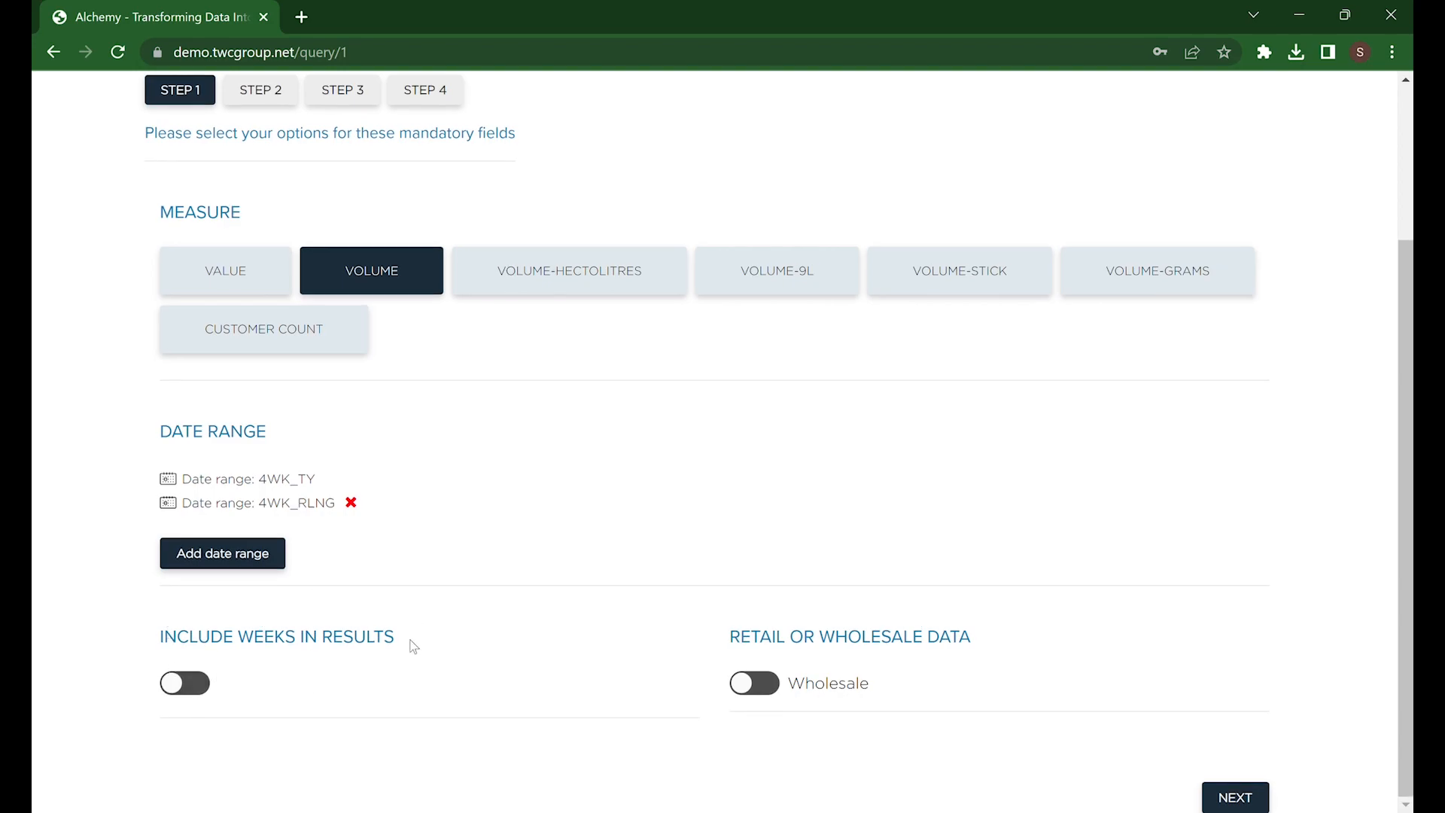
click(194, 691)
click(194, 695)
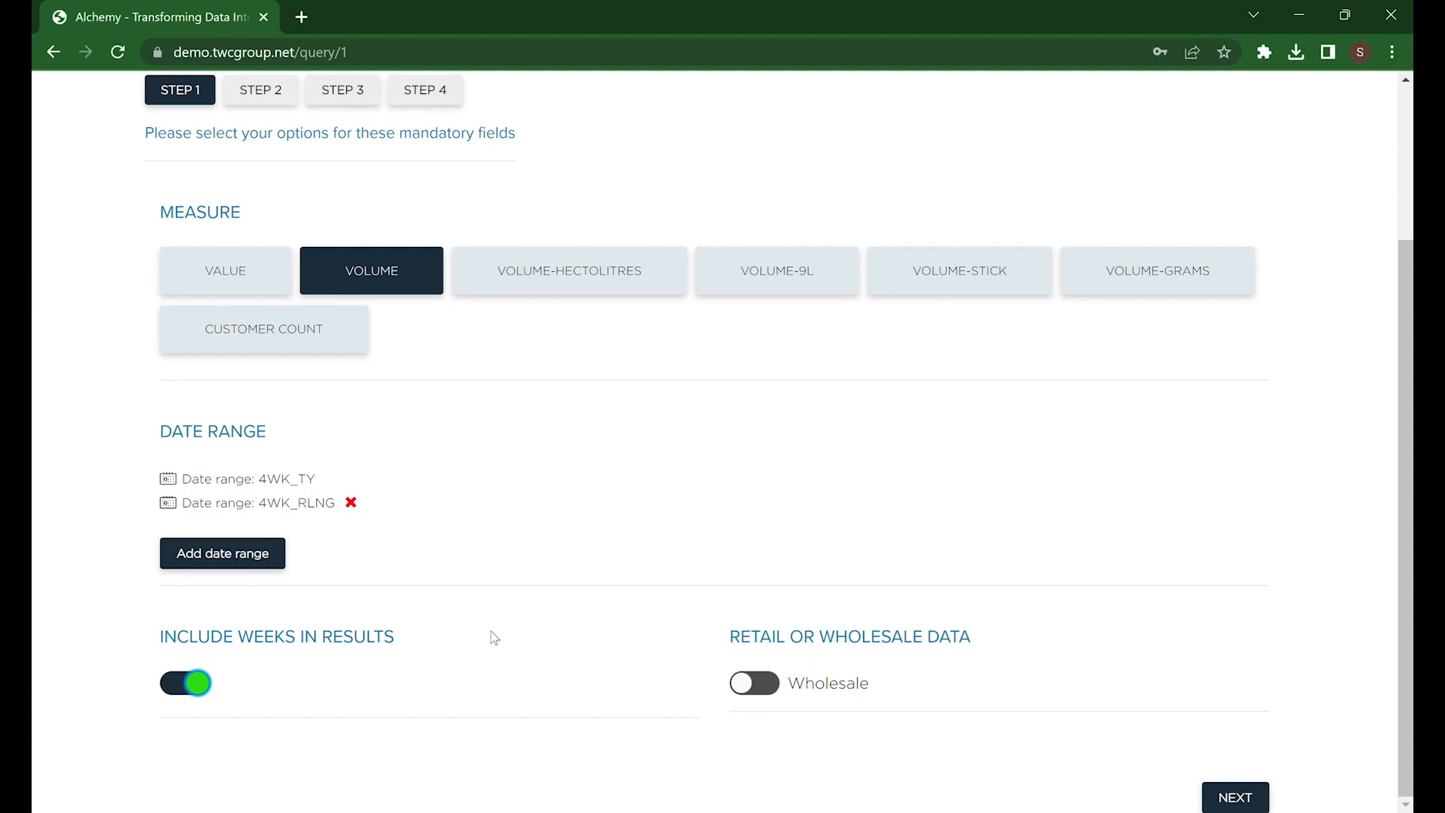
Step: Keep the retail or wholesale data option on Wholesale and continue to step 2 of the query
scroll(518, 681, up, 3)
scroll(517, 682, down, 3)
click(762, 687)
click(766, 689)
click(1235, 796)
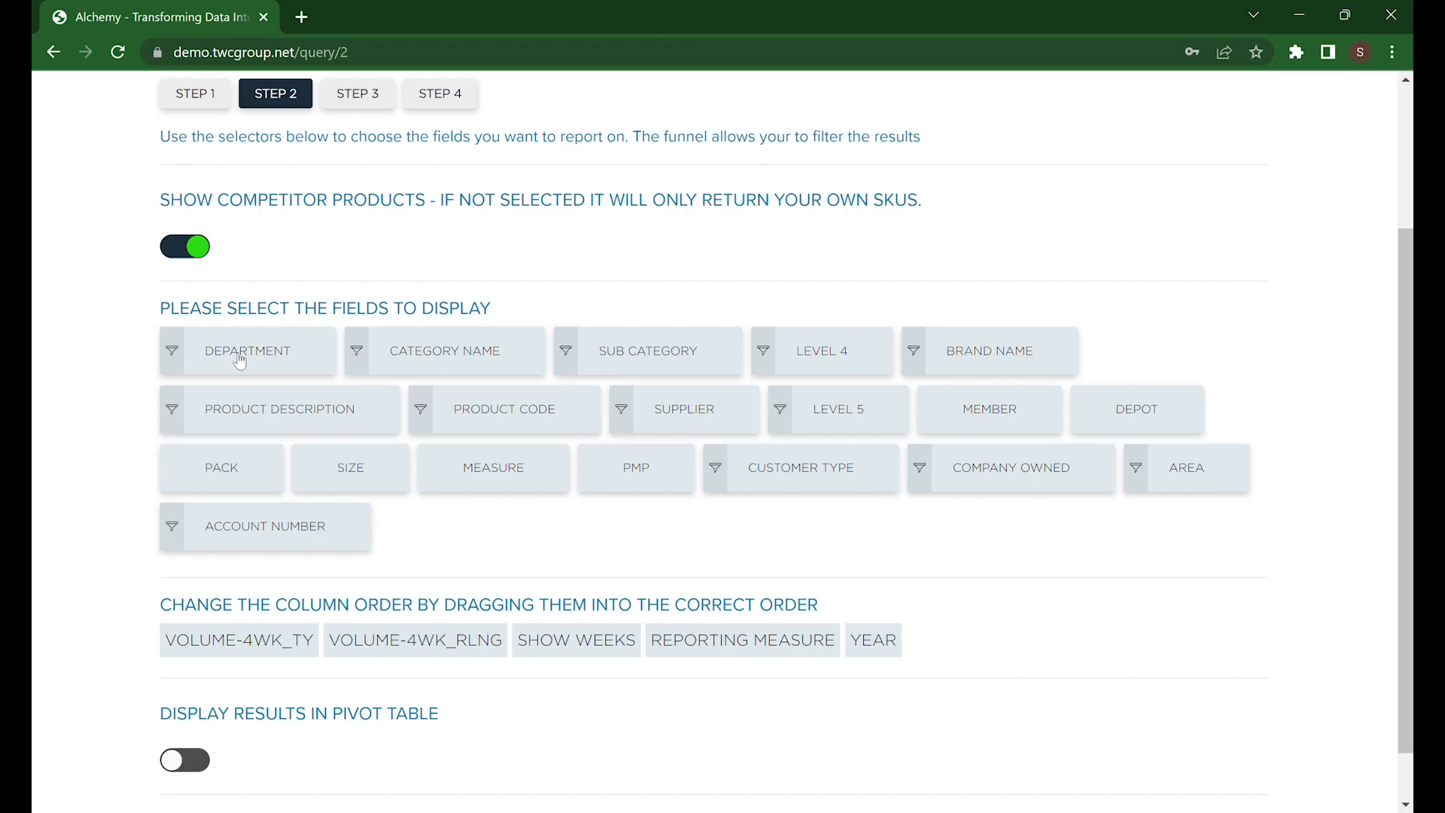
Step: Filter the Department field to SOFT DRINKS and apply the filter
click(175, 355)
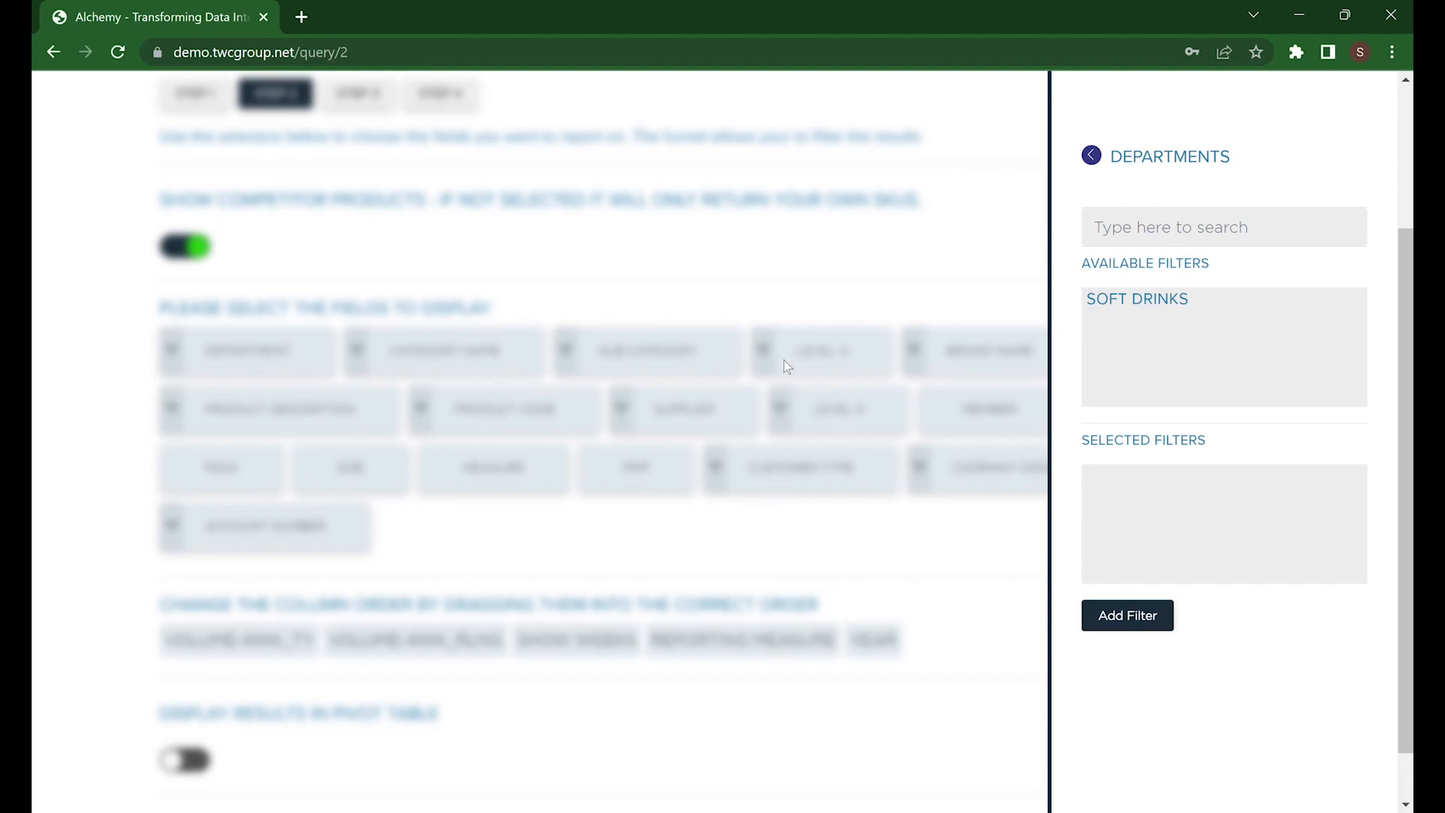
click(1214, 311)
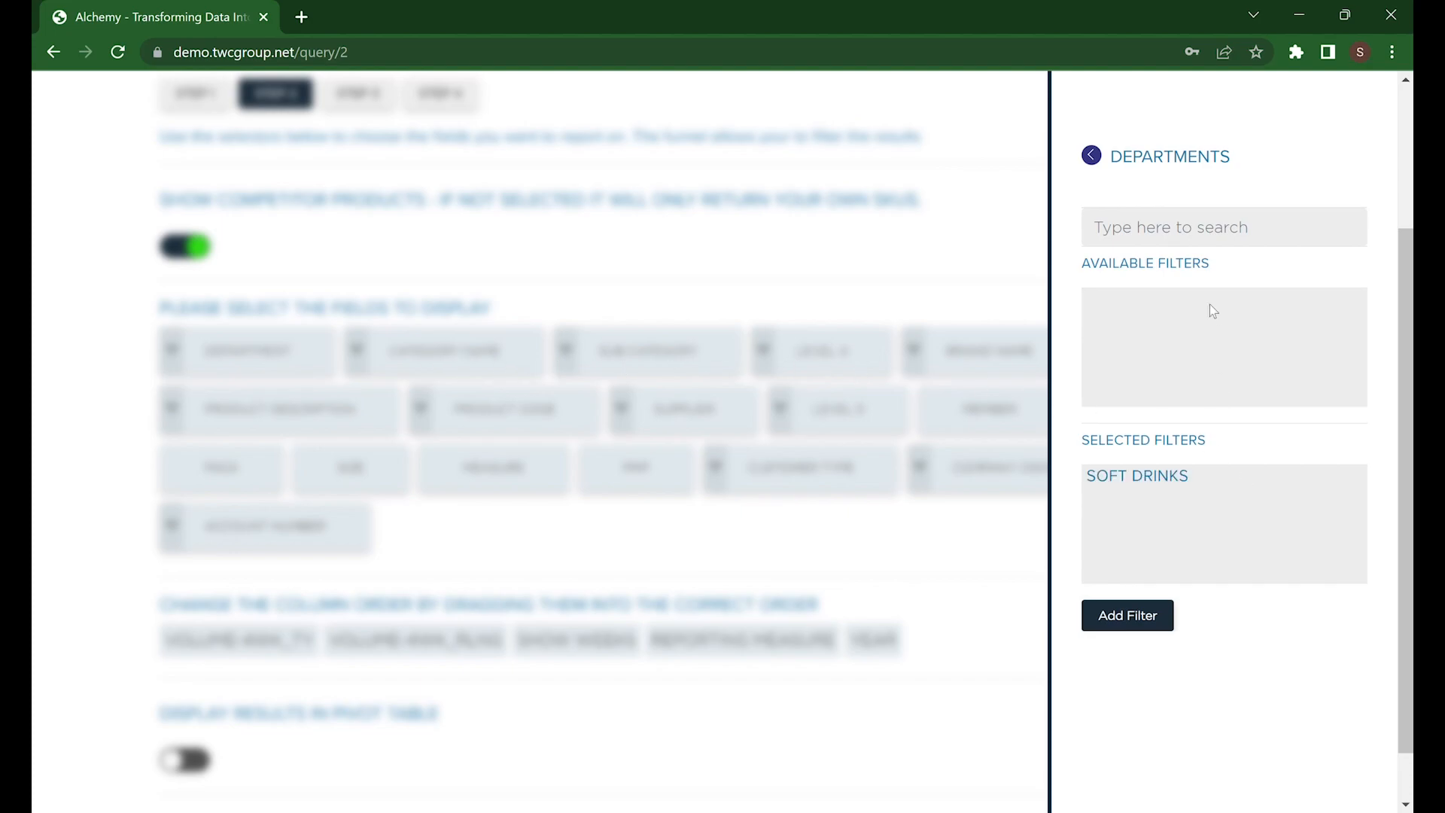
click(1150, 629)
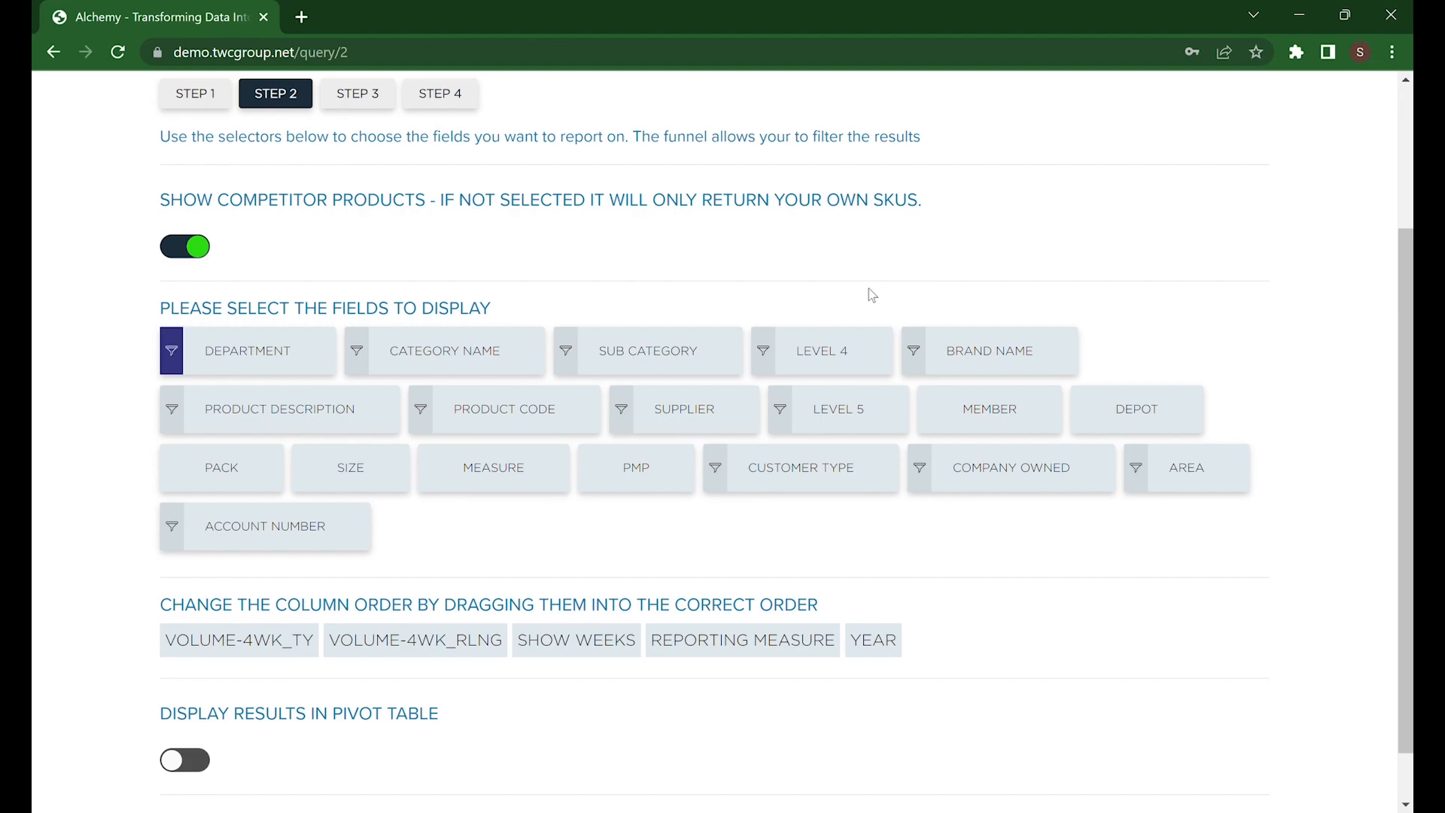
Step: Add Brand Name and Supplier as display fields and put Supplier before Brand Name in the column order
click(980, 347)
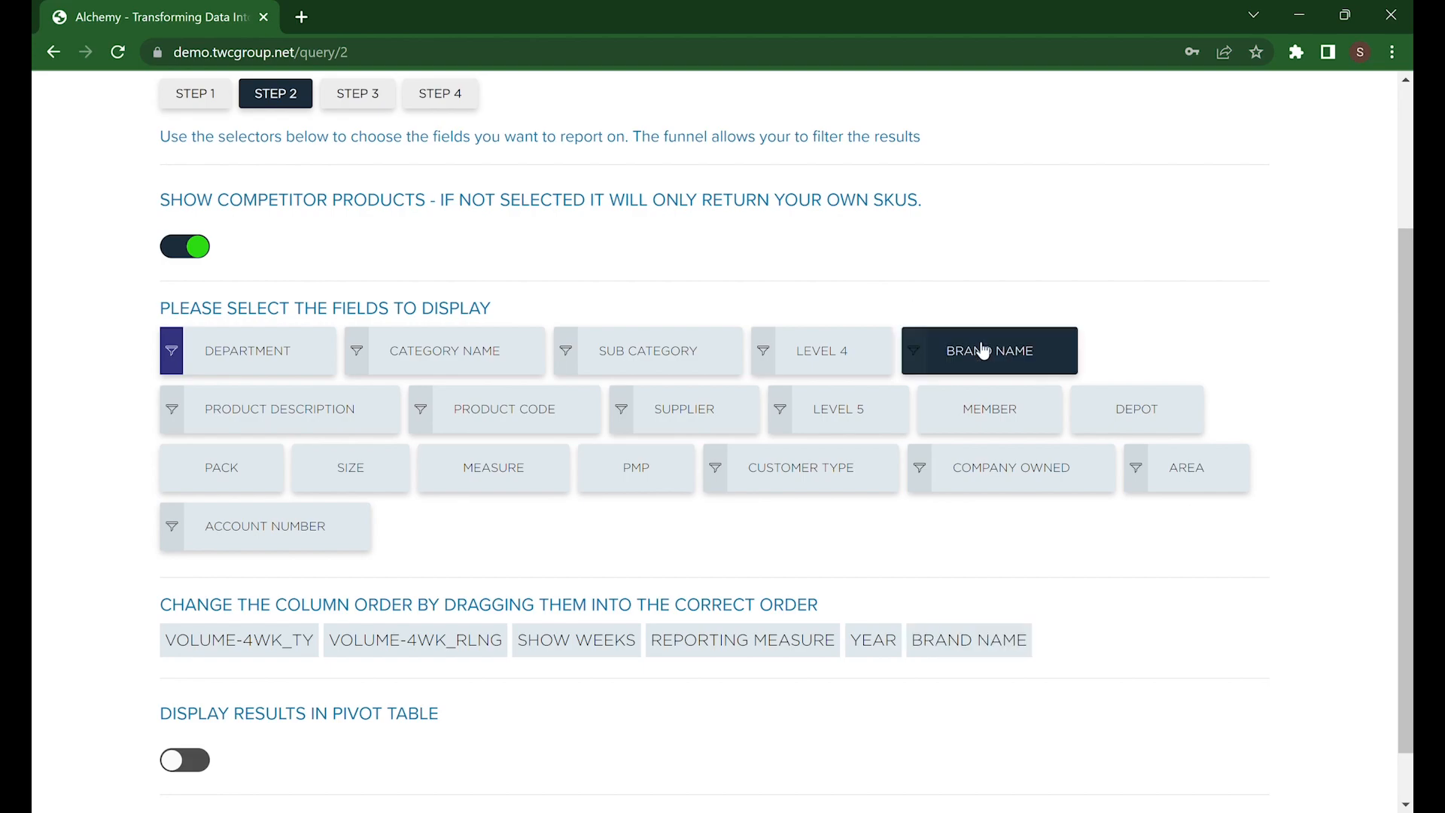
click(739, 426)
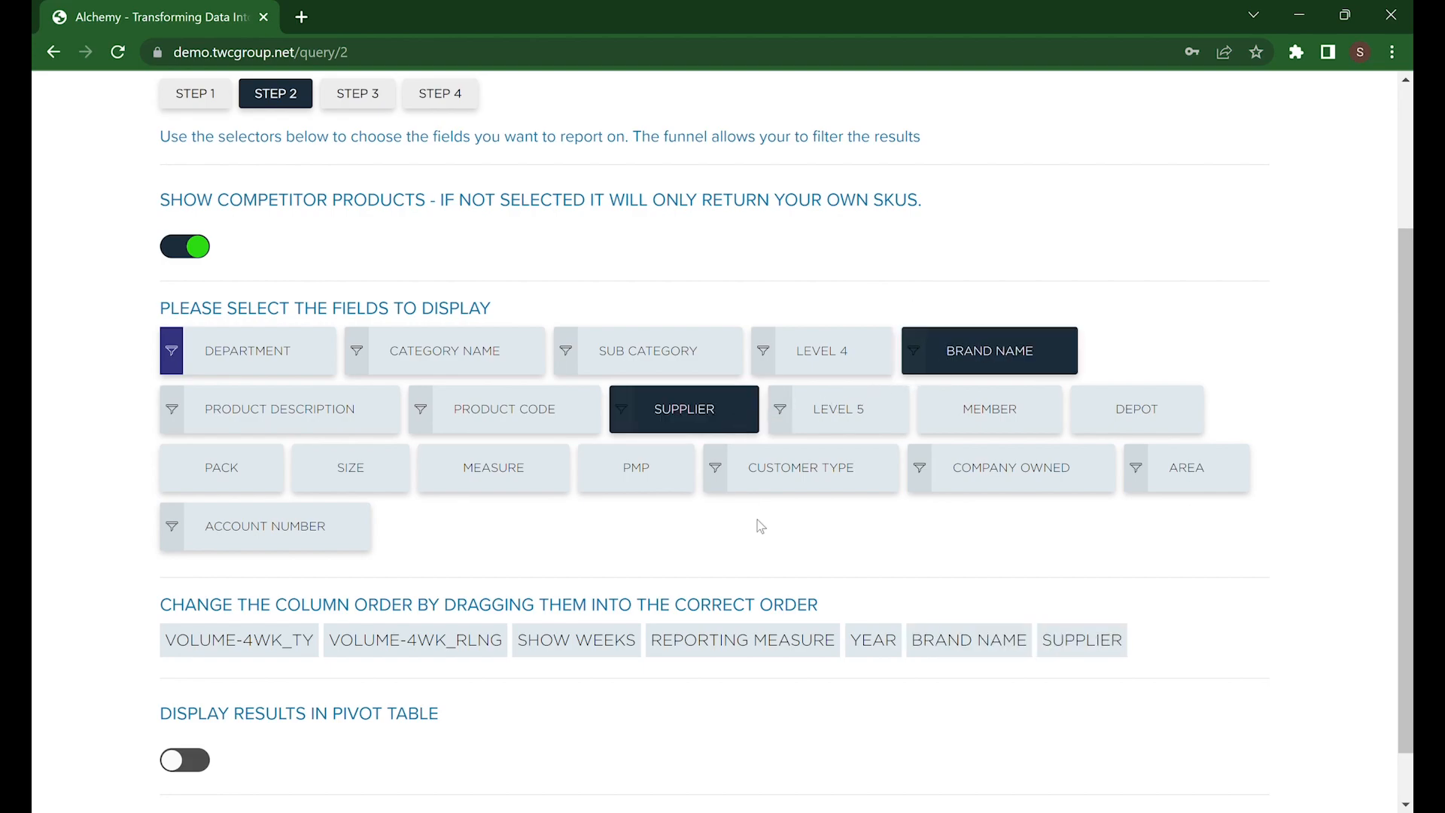
drag(1096, 647, 704, 647)
mouse_move(859, 647)
mouse_down()
mouse_move(1027, 648)
mouse_move(823, 645)
mouse_move(836, 647)
mouse_up()
drag(707, 646, 1125, 652)
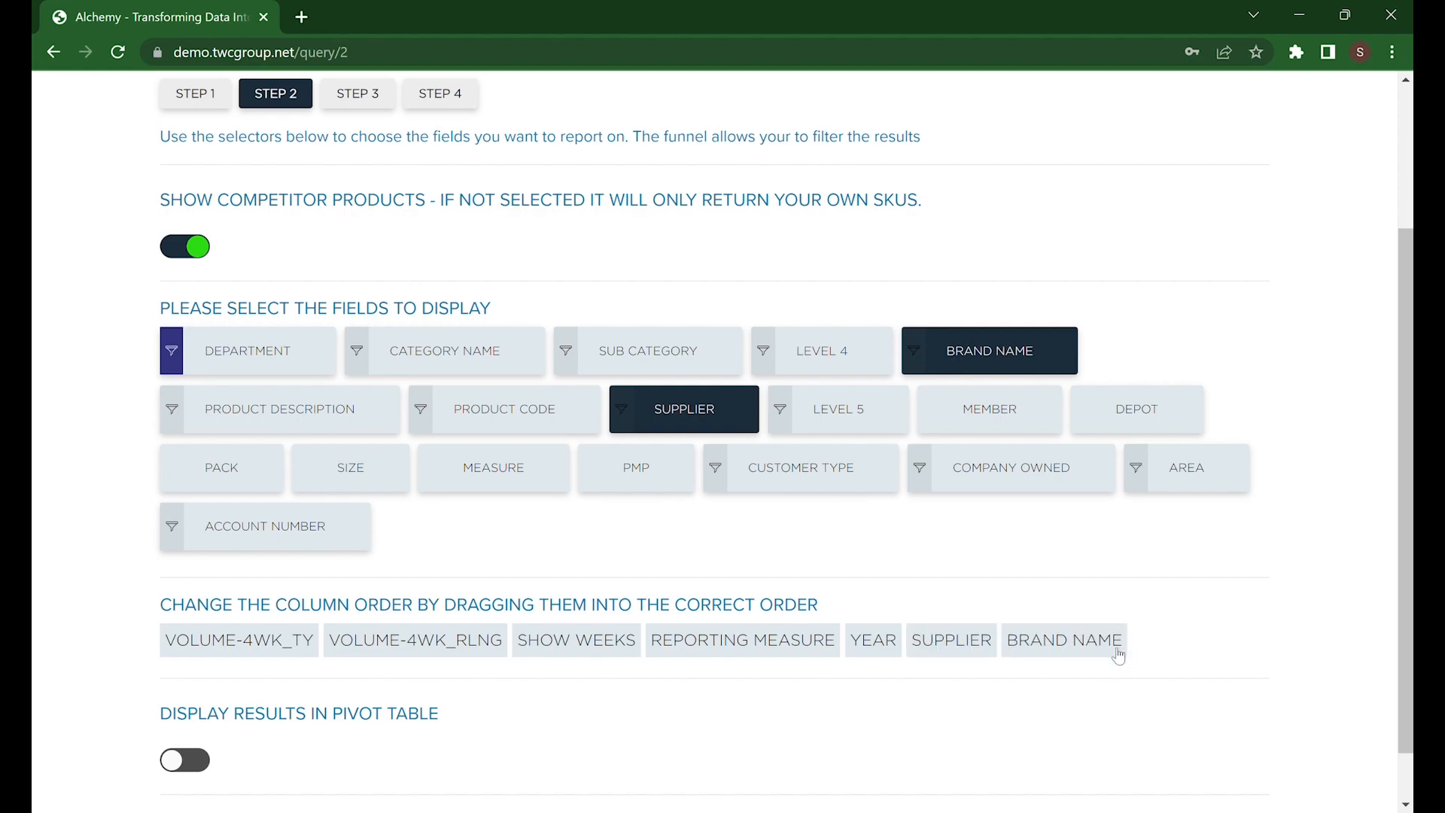
Step: Open the query review in step 3 and return to the field selection in step 2
scroll(906, 659, down, 1)
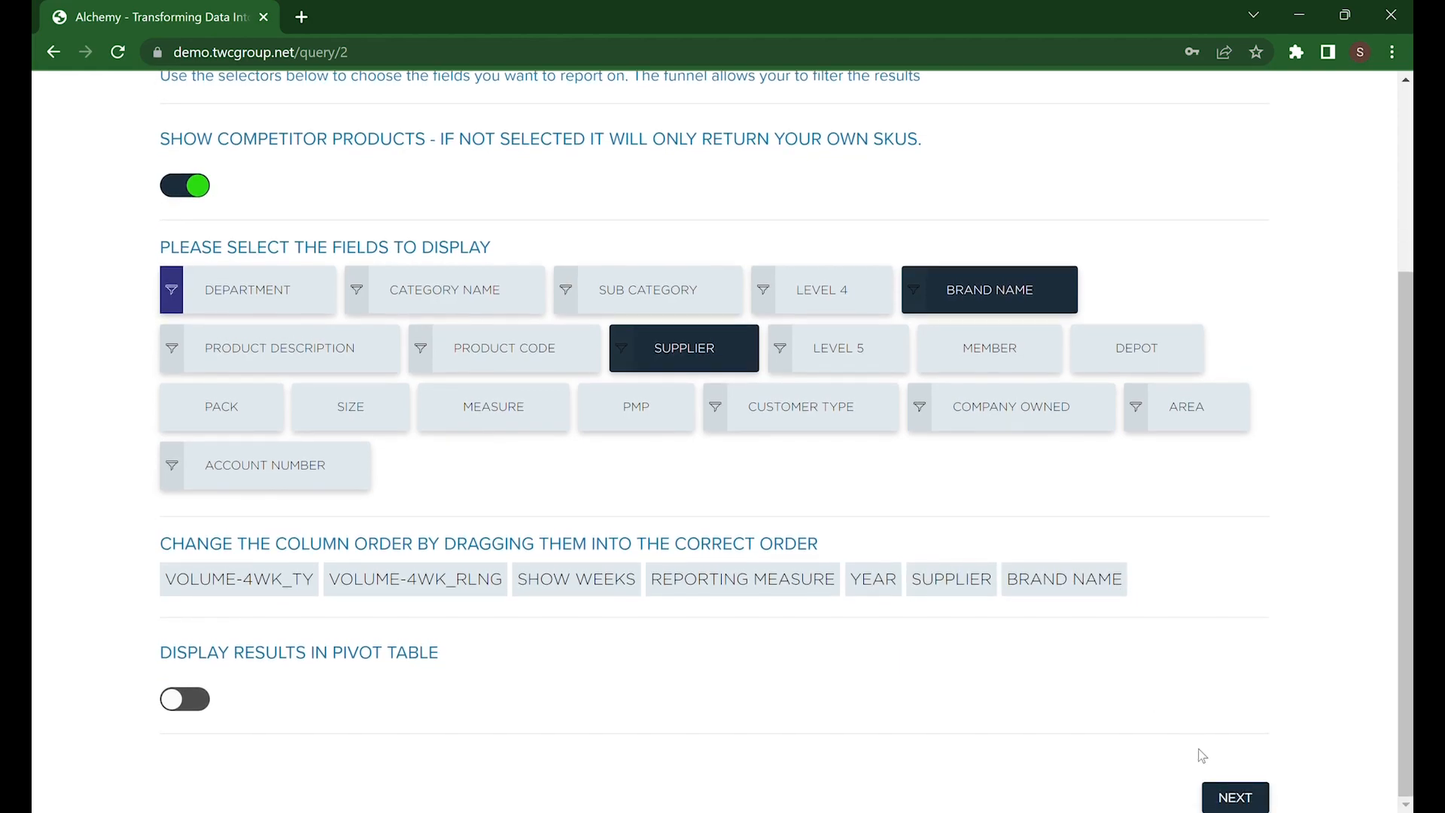
click(1235, 799)
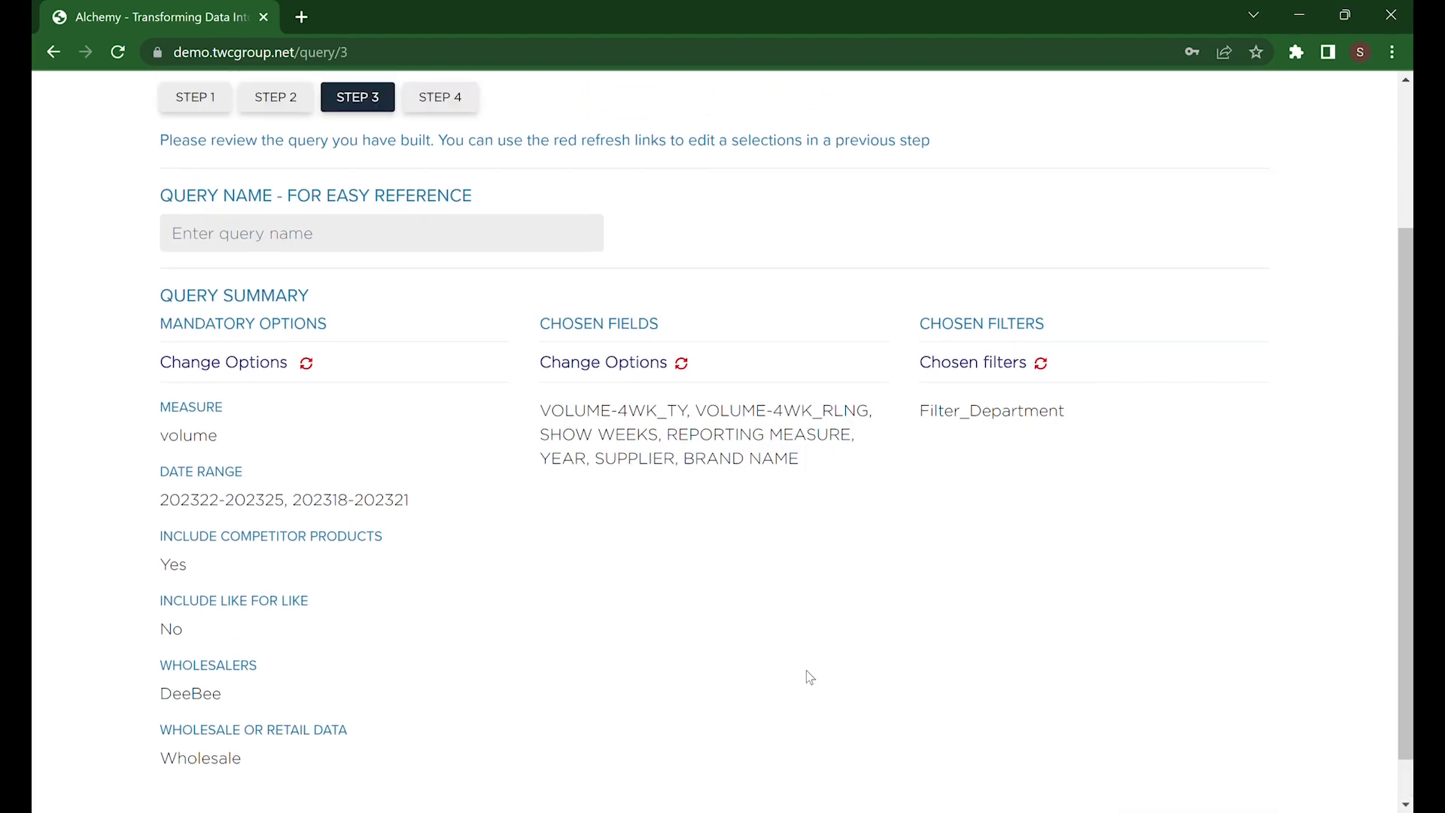
scroll(806, 678, up, 4)
click(292, 300)
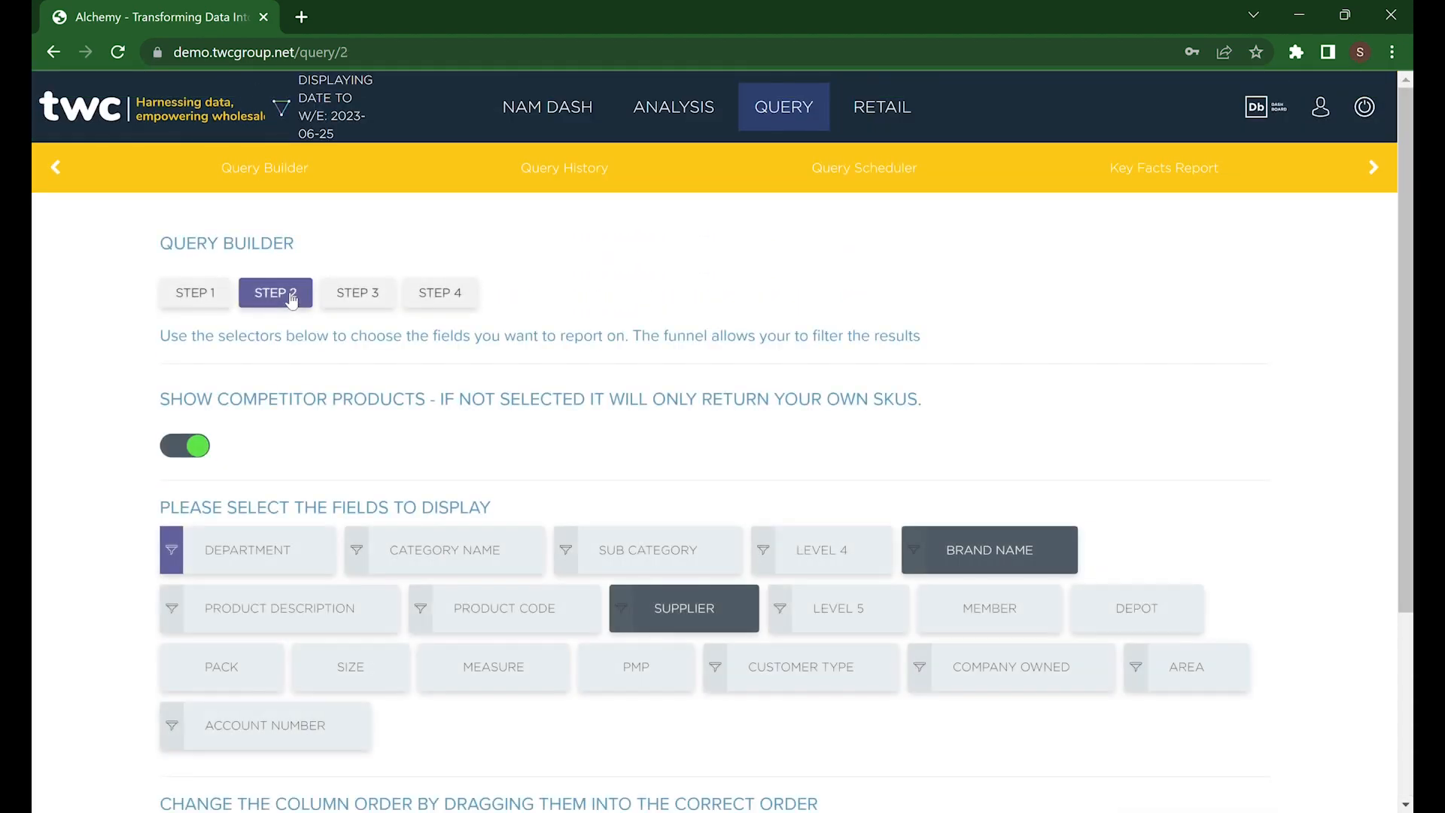
Step: Turn on displaying the query results in a pivot table
scroll(769, 407, down, 1)
scroll(769, 407, down, 2)
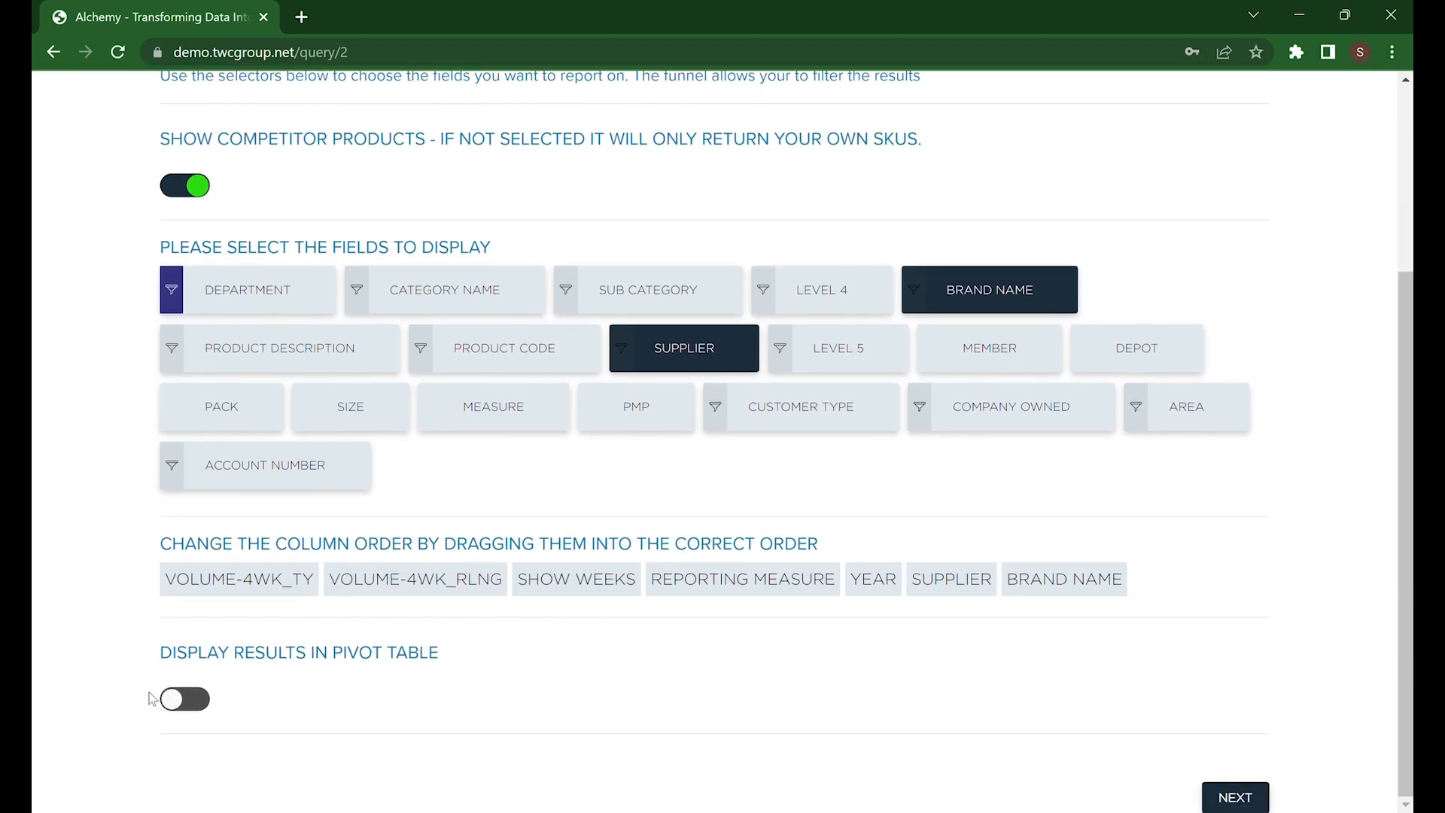
click(194, 708)
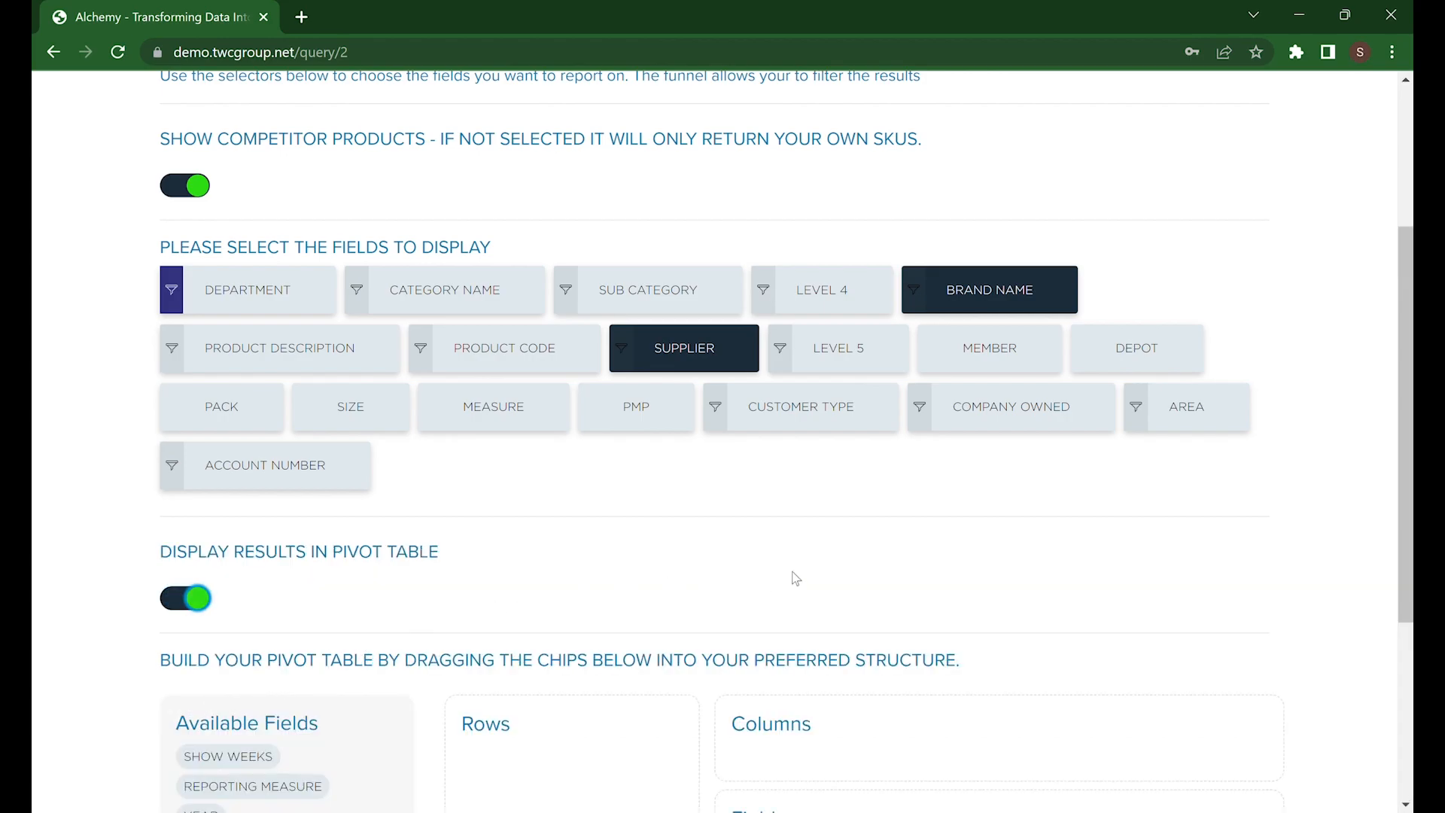
Step: Build the pivot table with Show Weeks as columns, Brand Name and Supplier as rows and Volume as field, and continue to the review step
scroll(819, 576, down, 2)
scroll(820, 578, down, 3)
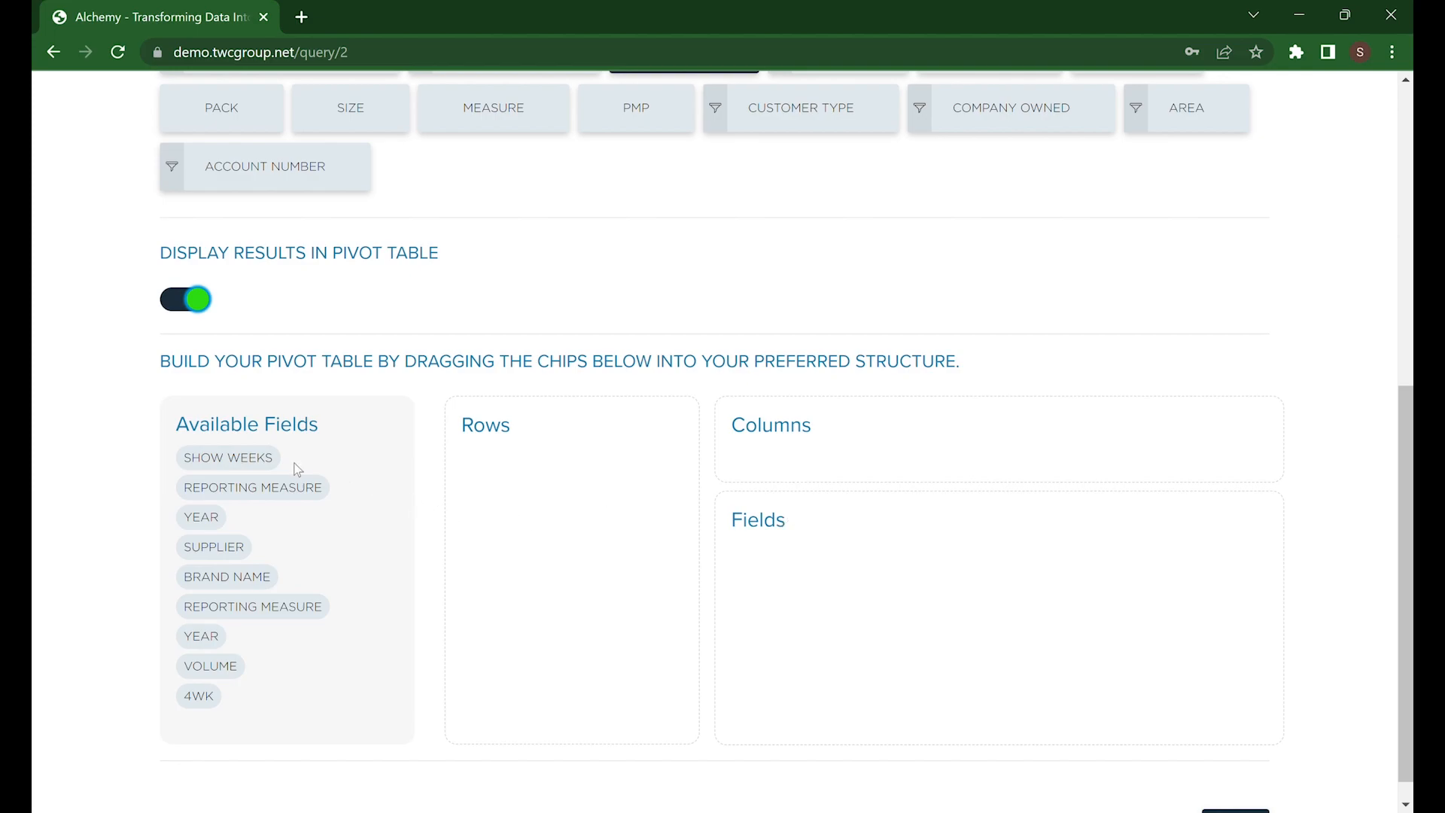
drag(264, 464, 848, 454)
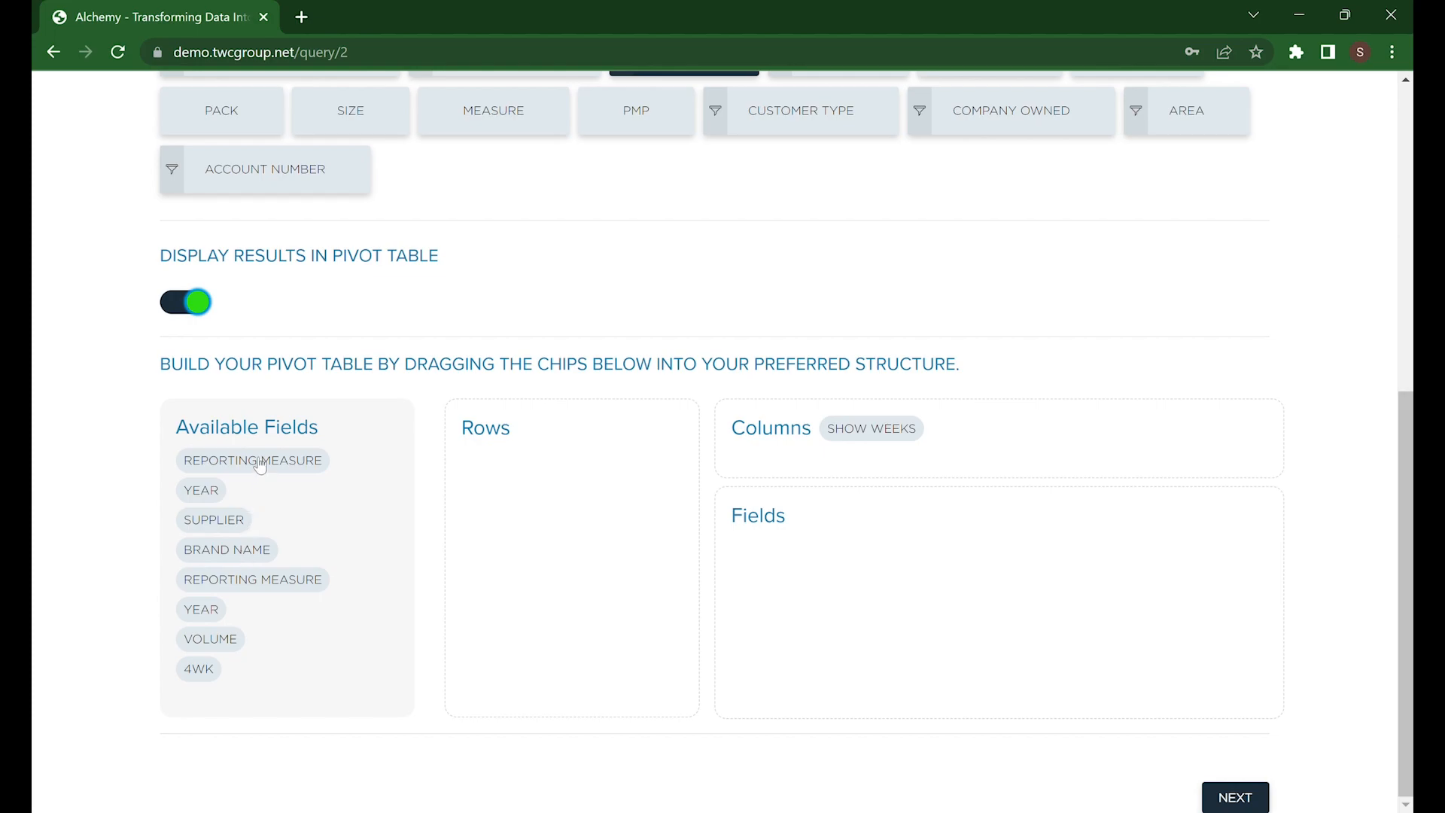
drag(249, 556, 575, 467)
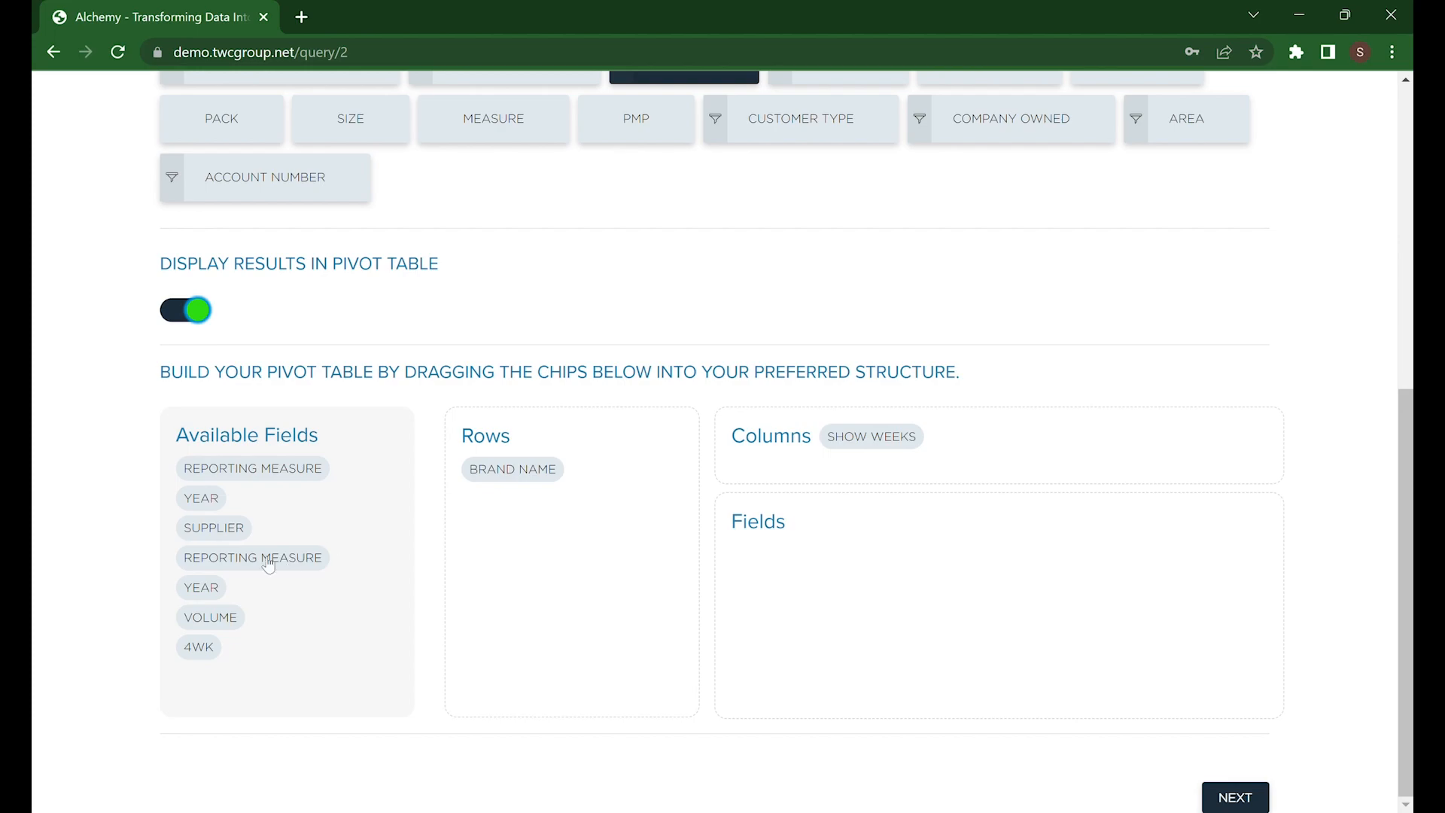
drag(225, 529, 577, 507)
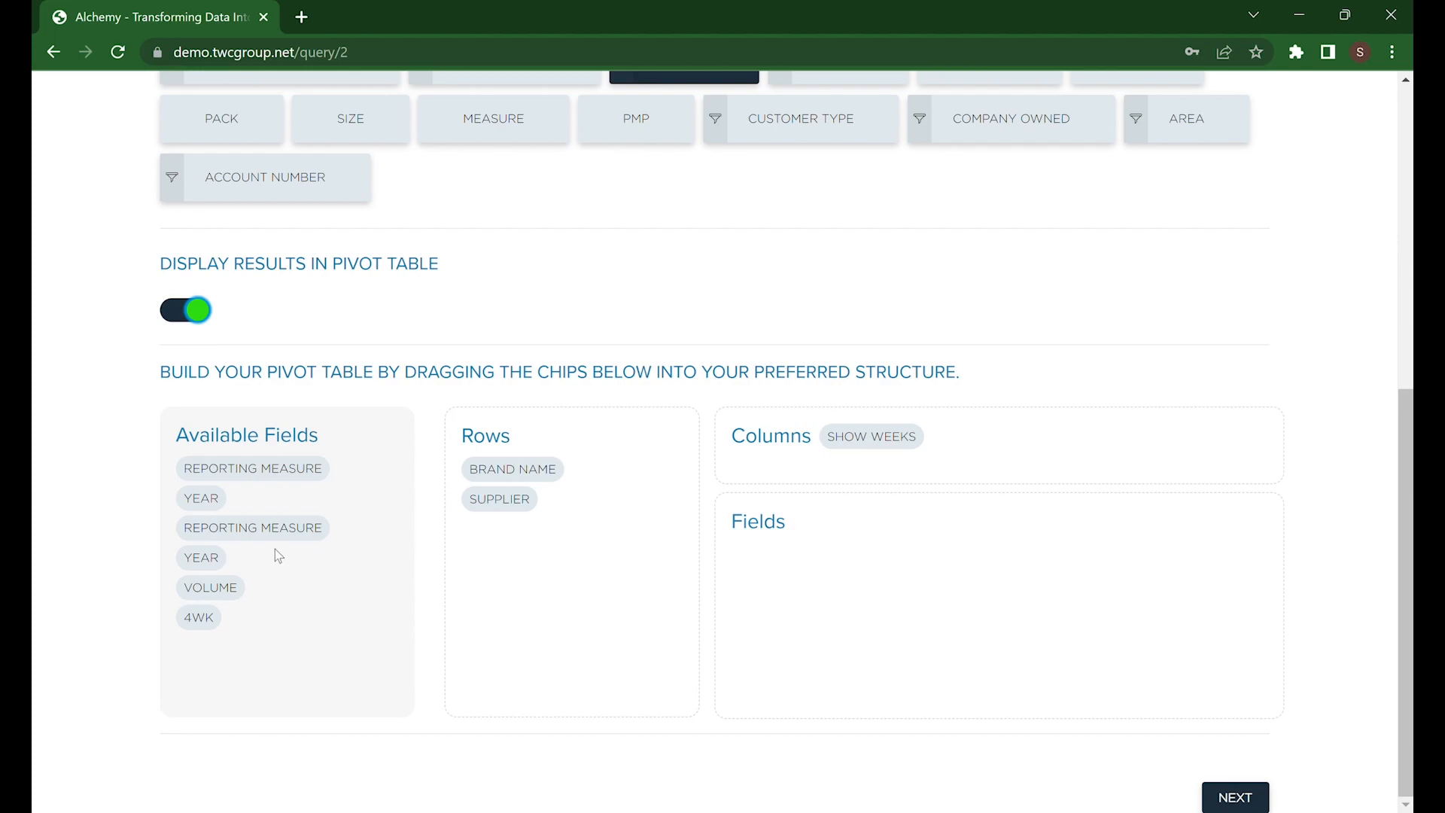
drag(218, 587, 837, 558)
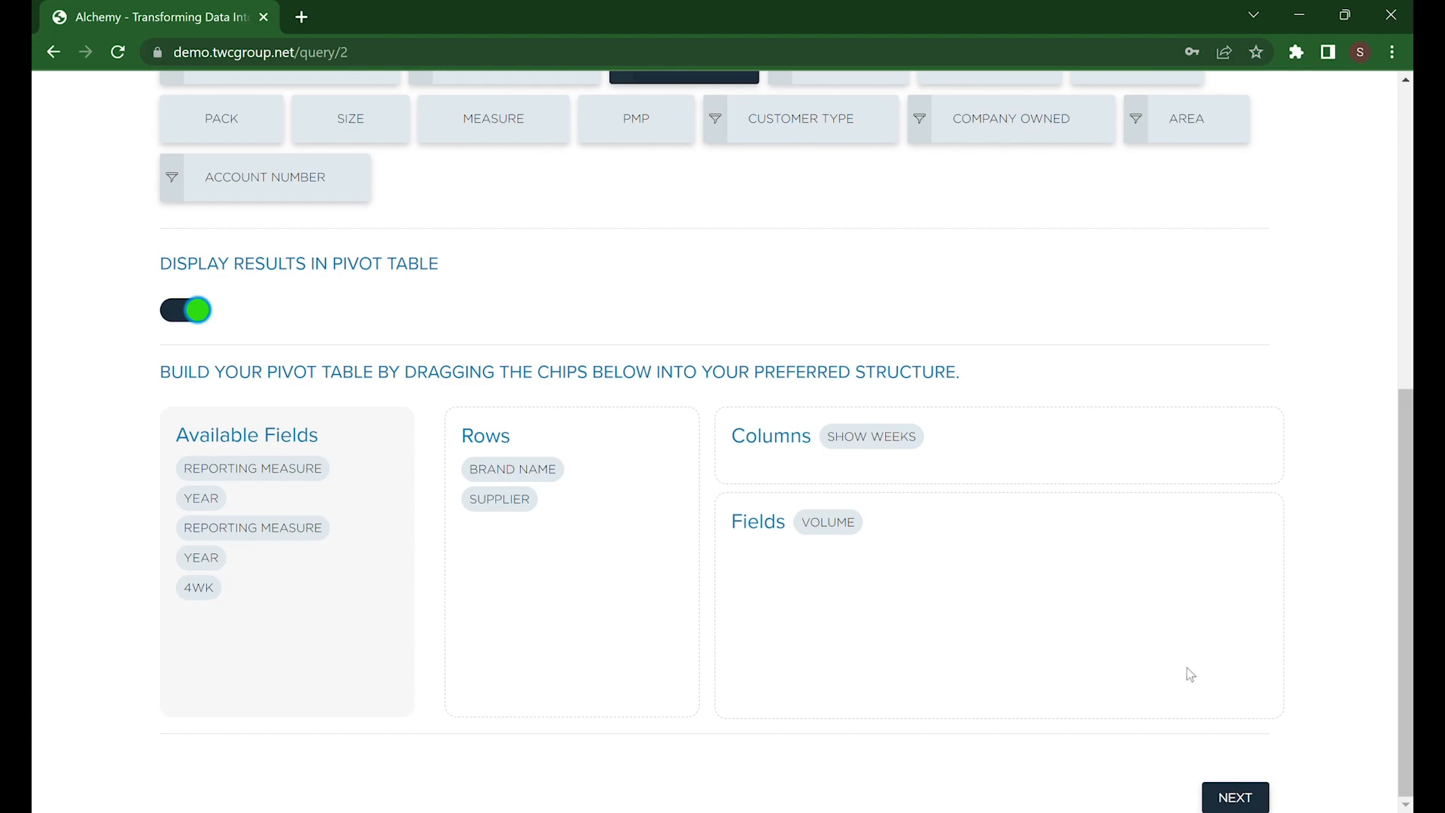
click(1238, 798)
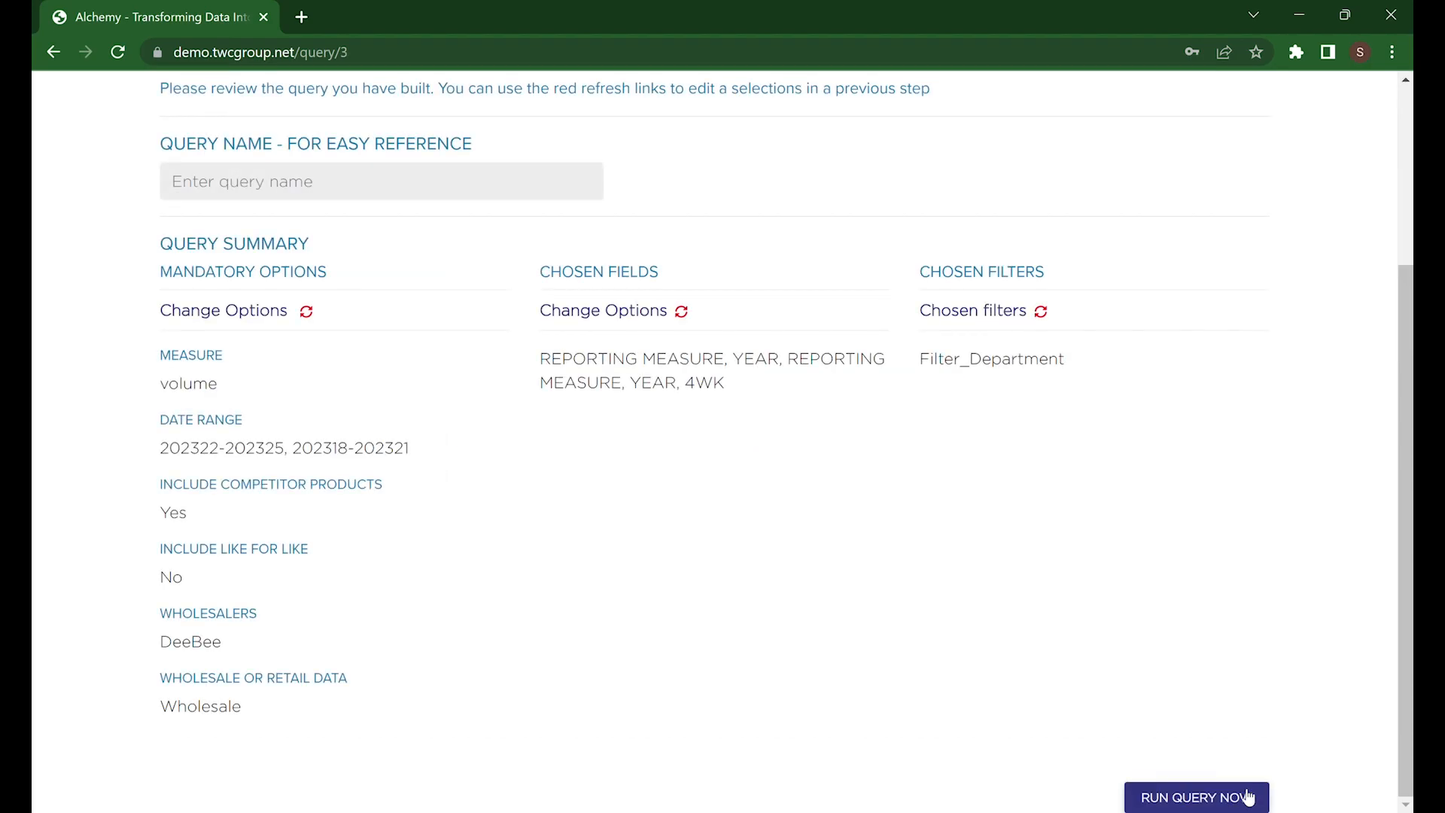
Step: Review the query summary and name the query "test query"
scroll(1238, 486, up, 3)
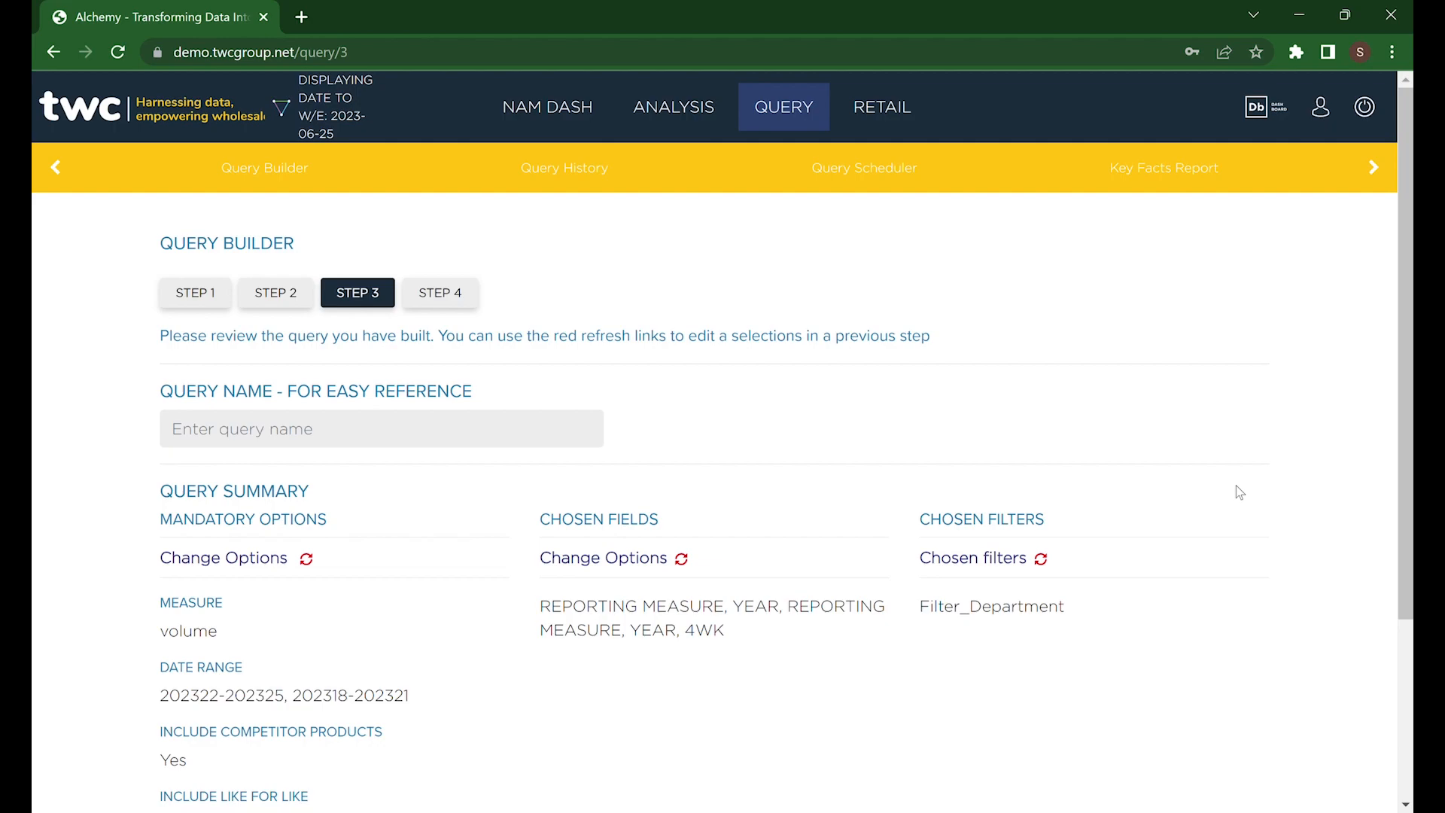
scroll(1240, 493, down, 1)
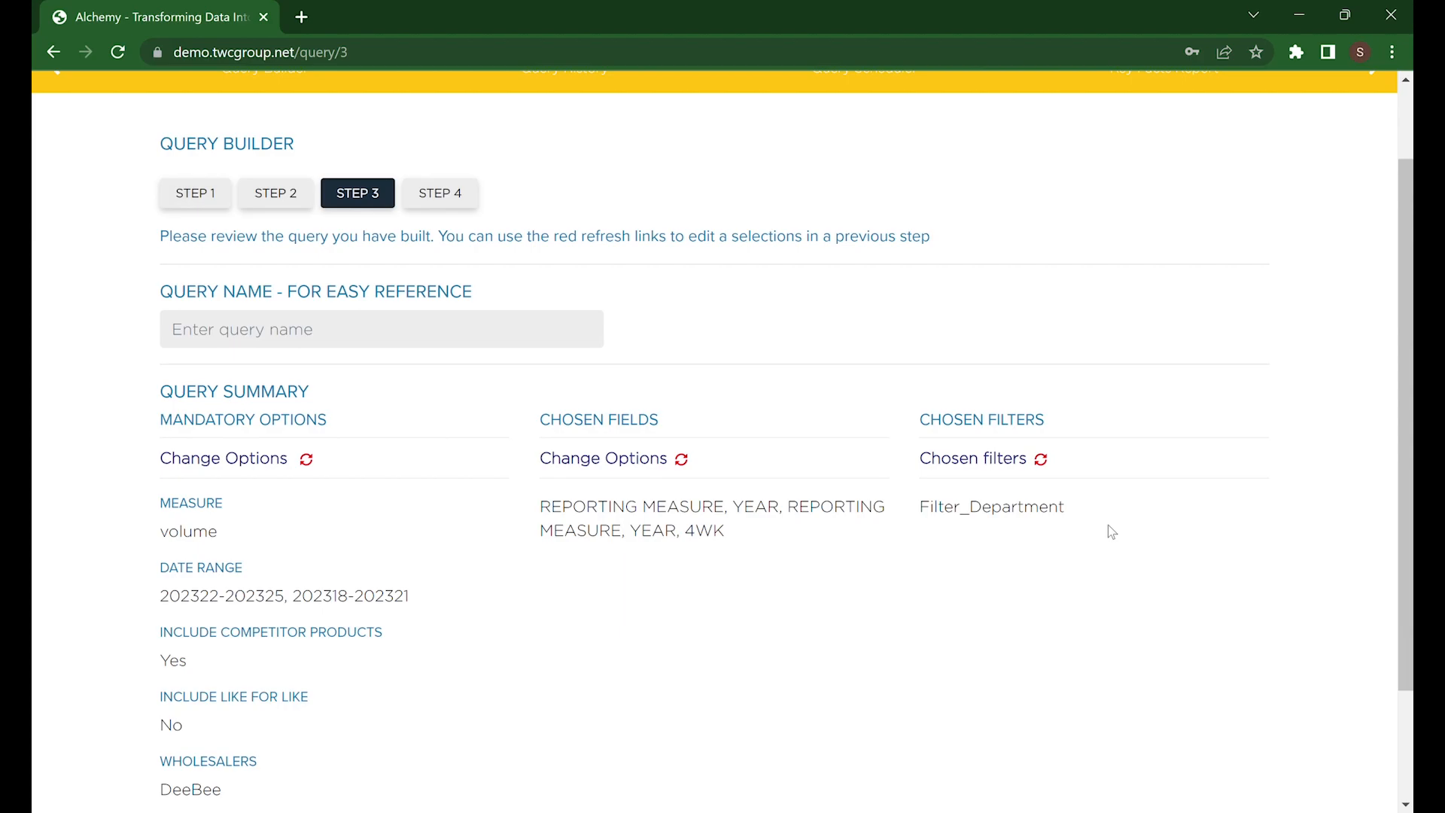
scroll(979, 504, down, 1)
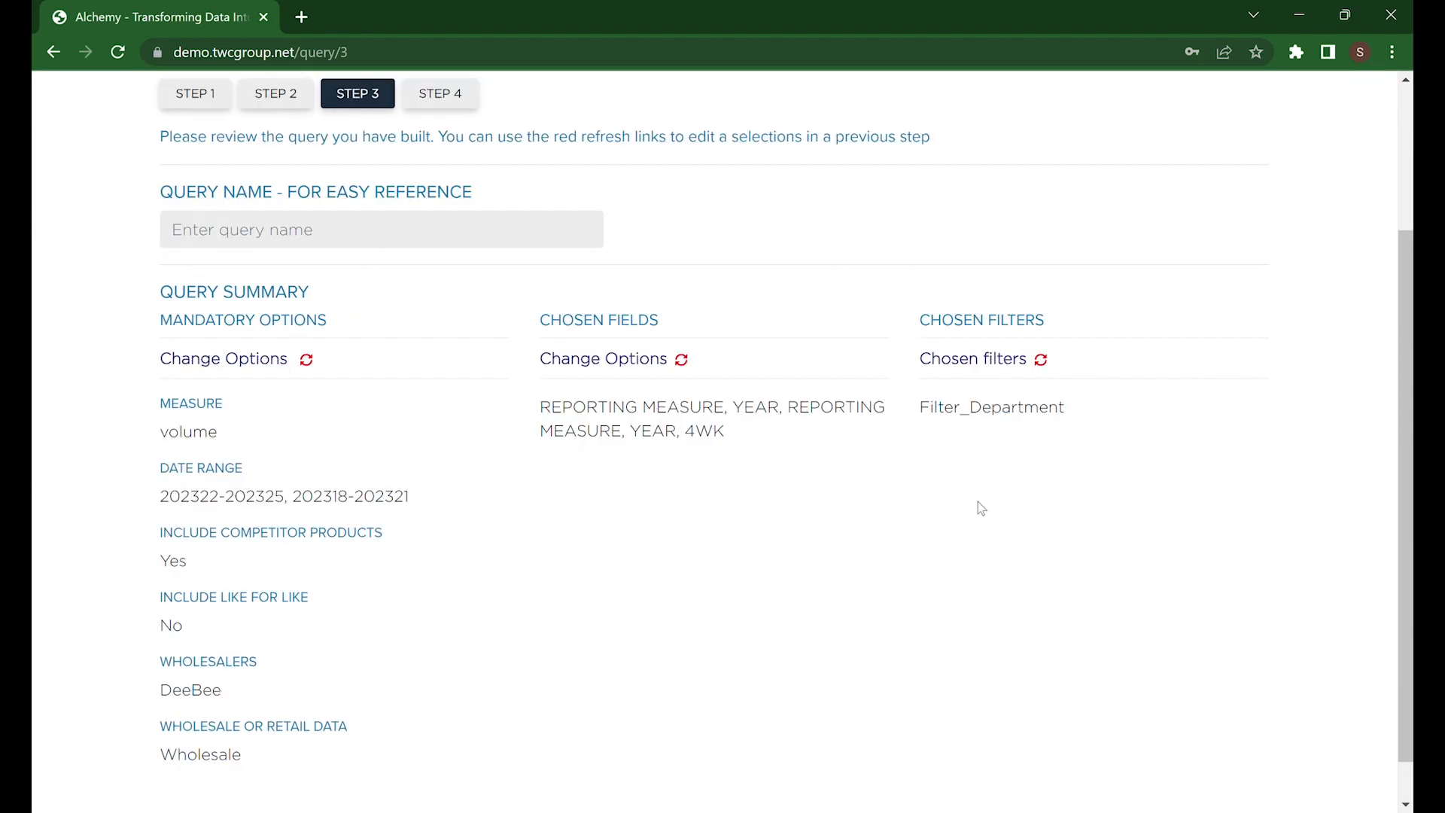
scroll(562, 455, up, 3)
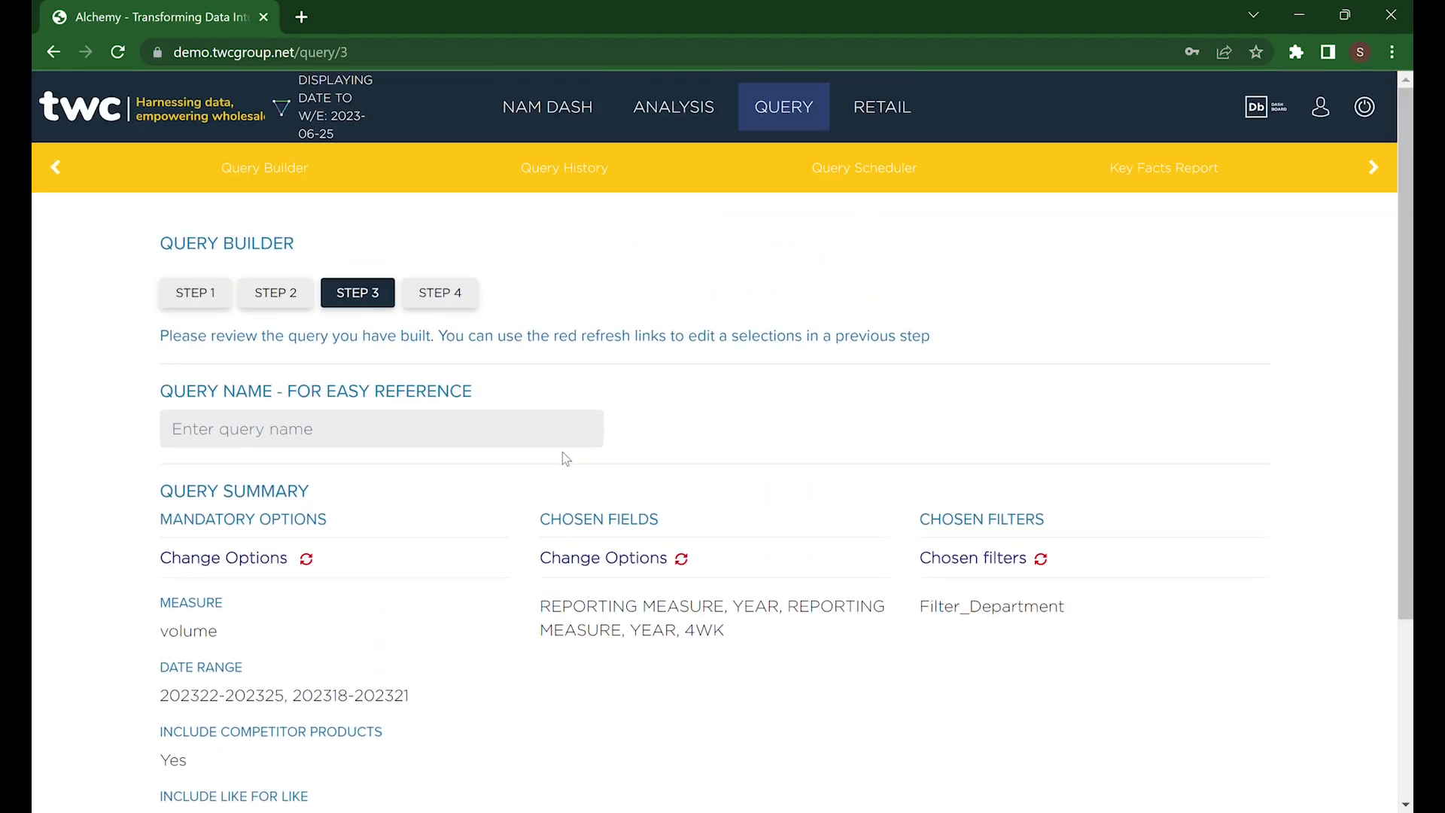
click(314, 442)
text(test query)
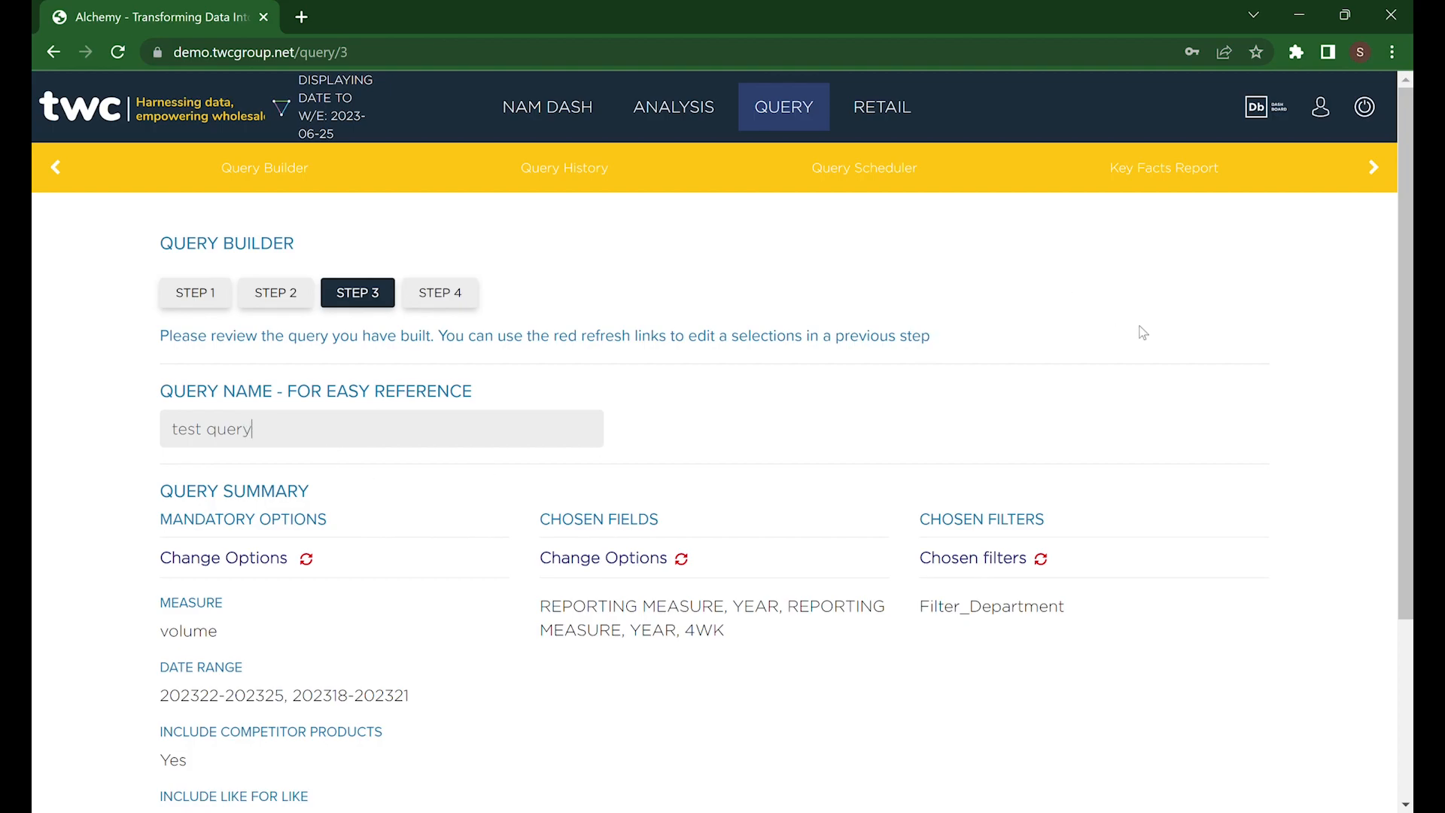
Step: Run the reviewed query and download its result file
scroll(1191, 381, down, 3)
click(1178, 799)
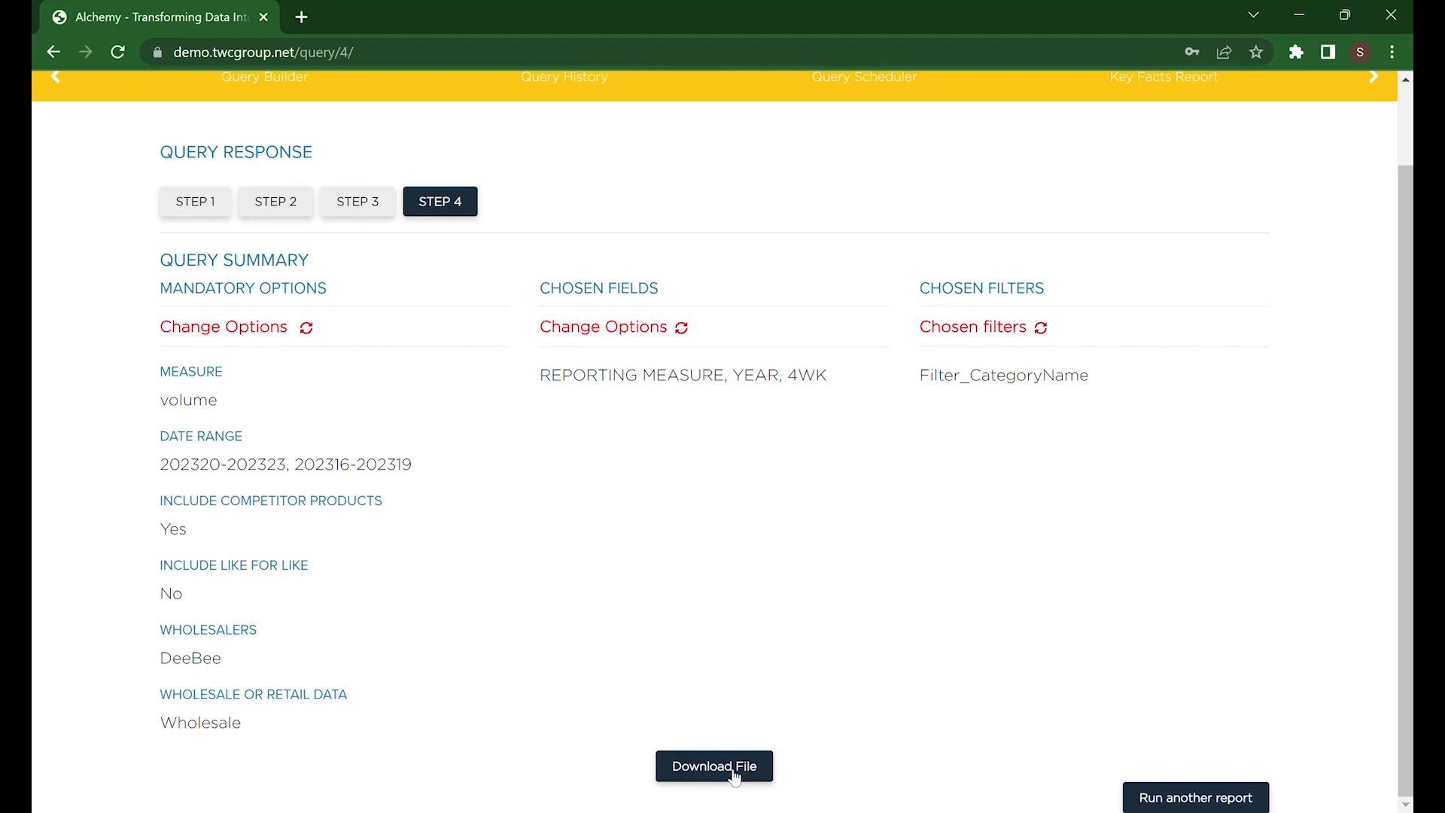
click(735, 776)
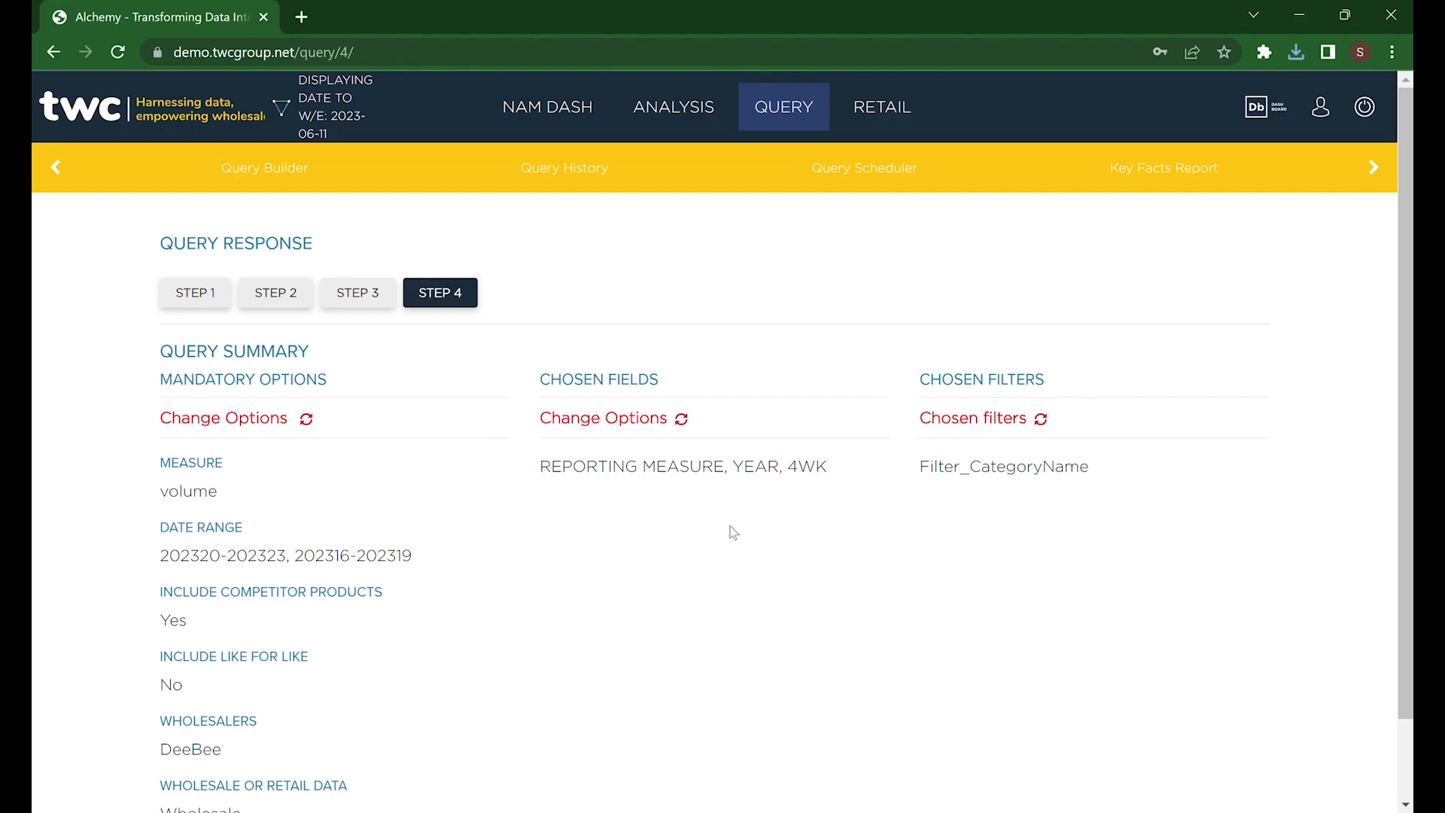
Step: Look through the previously run queries in the query history and open the query scheduler
click(587, 175)
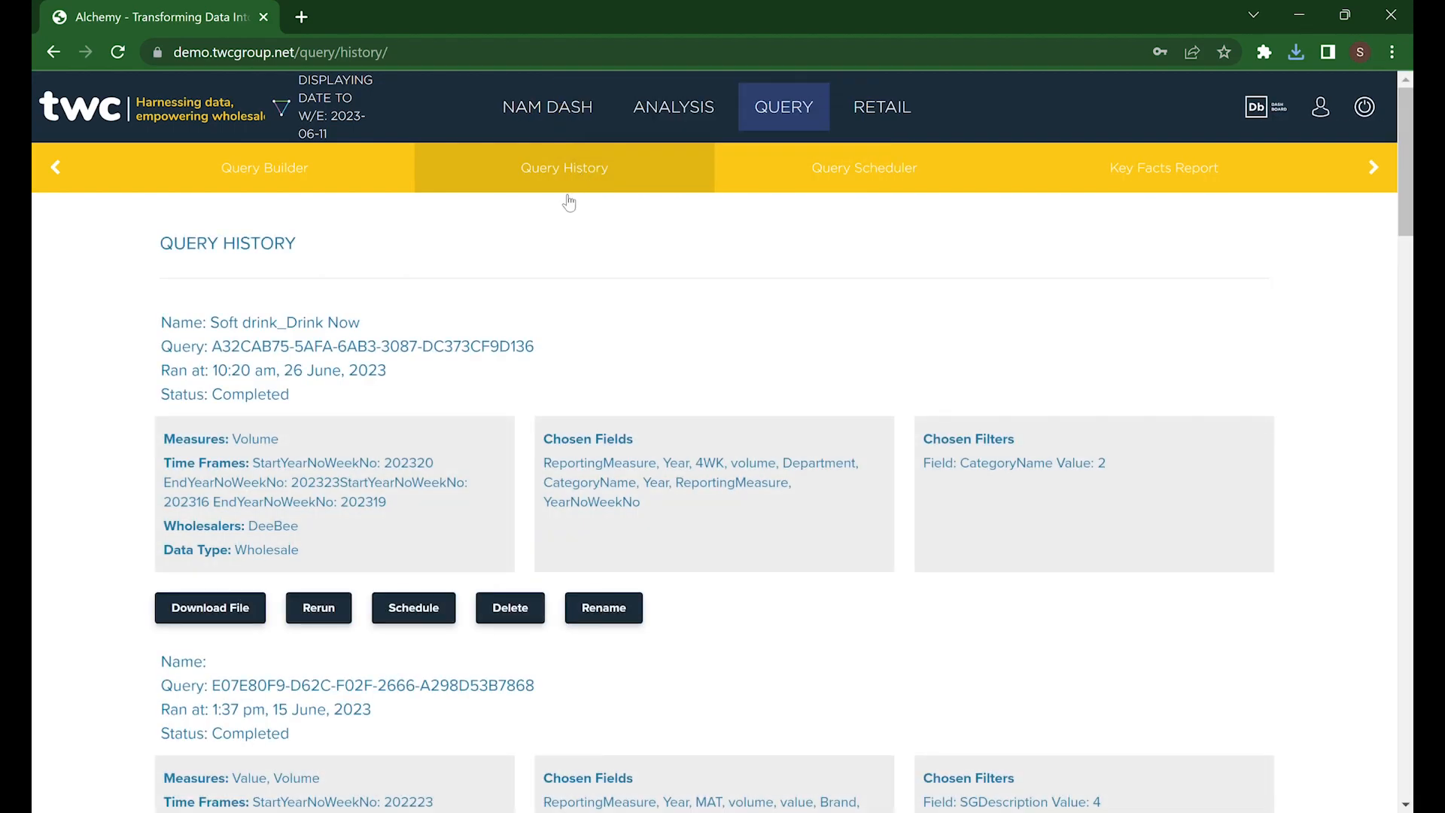
scroll(653, 332, down, 1)
scroll(653, 332, down, 10)
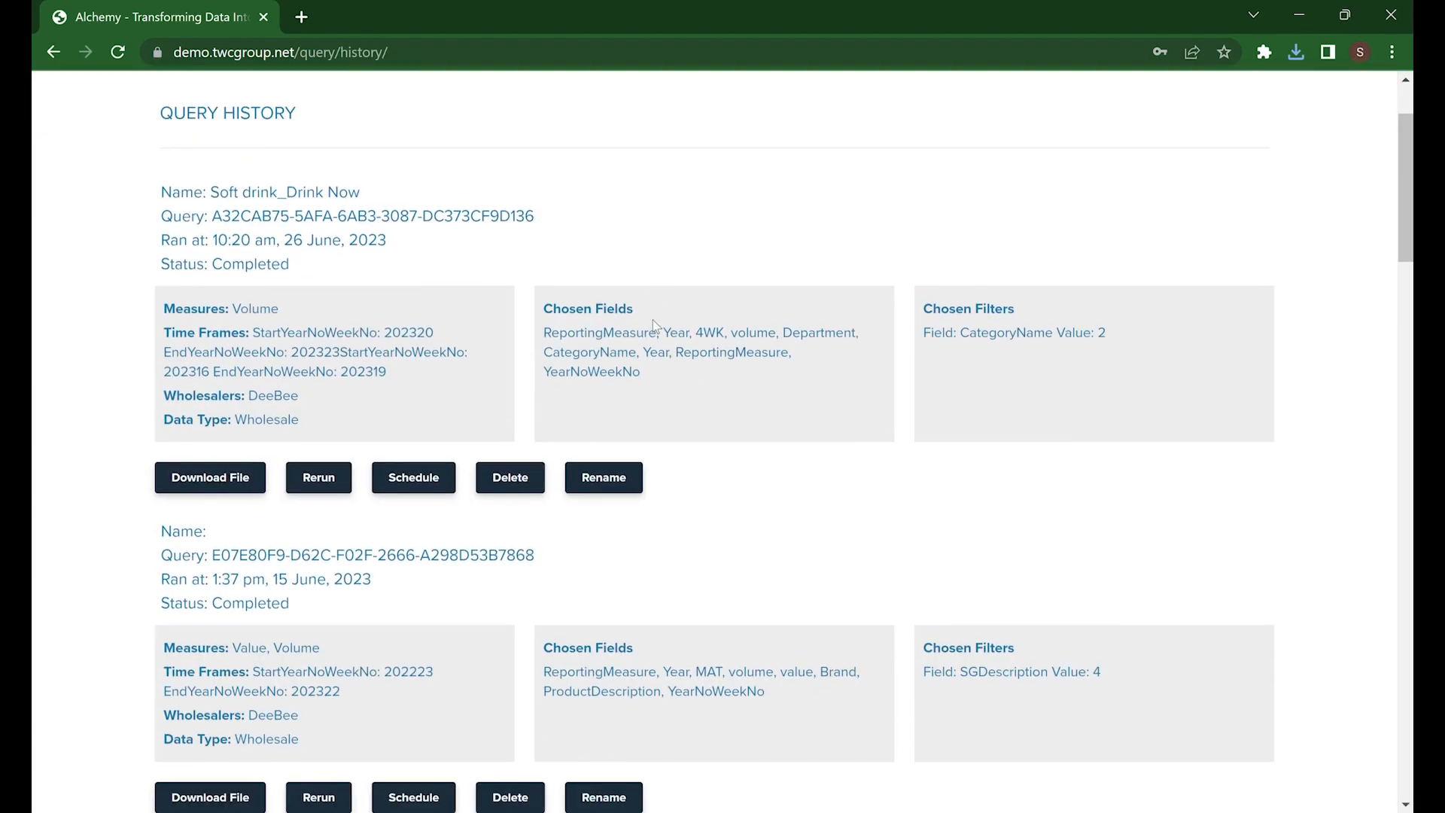
scroll(707, 308, down, 15)
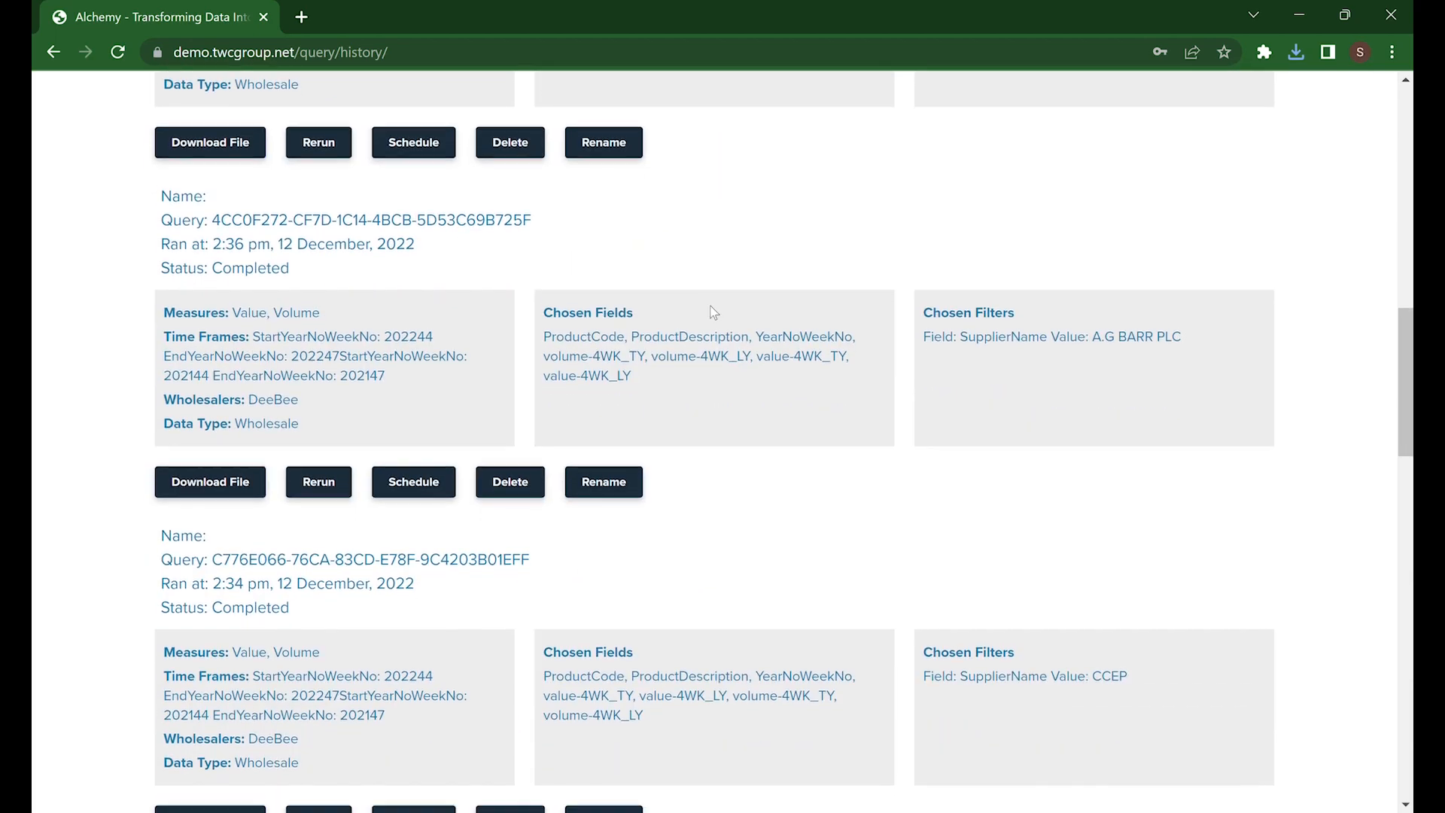
scroll(743, 299, up, 20)
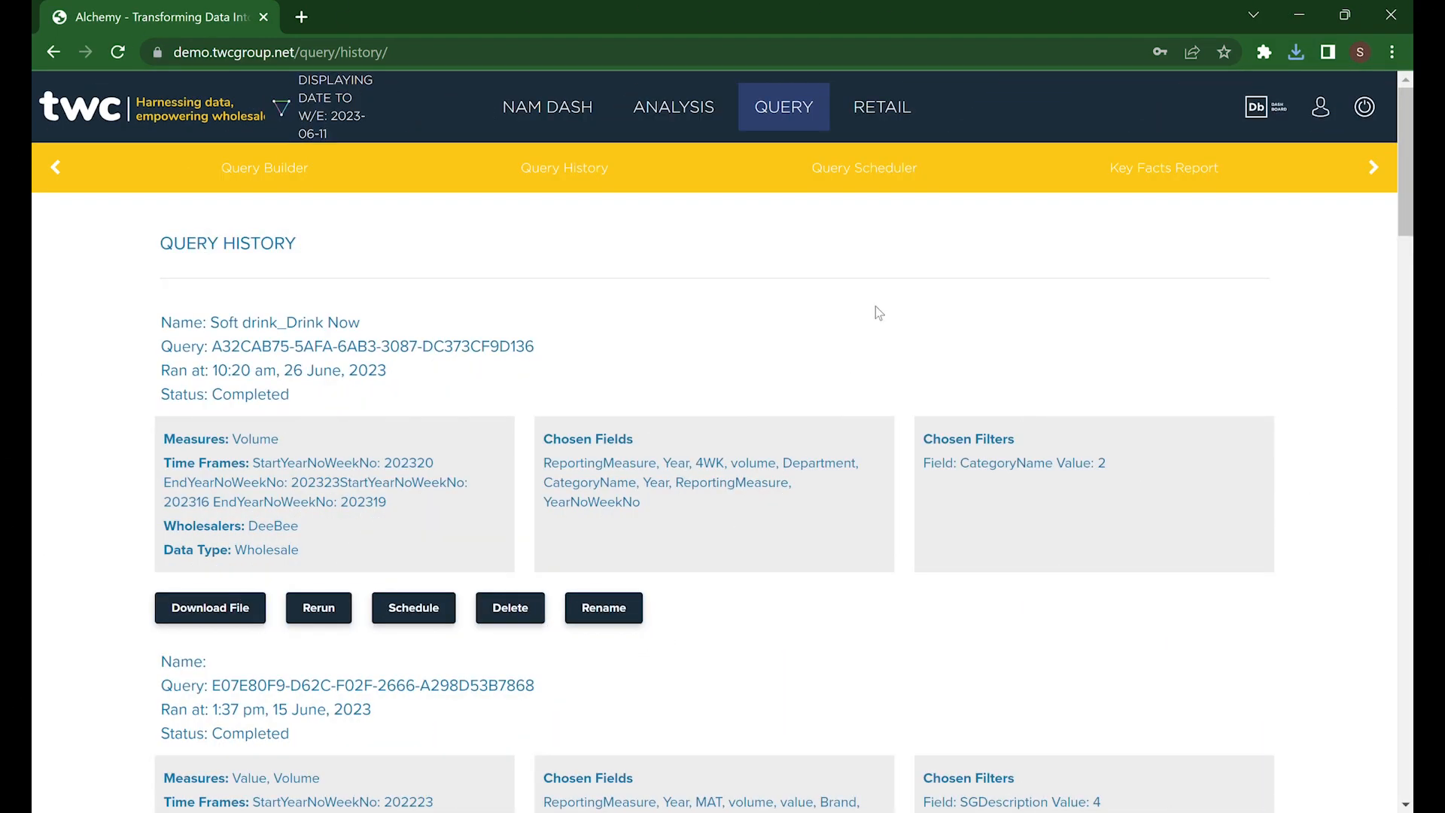
click(883, 189)
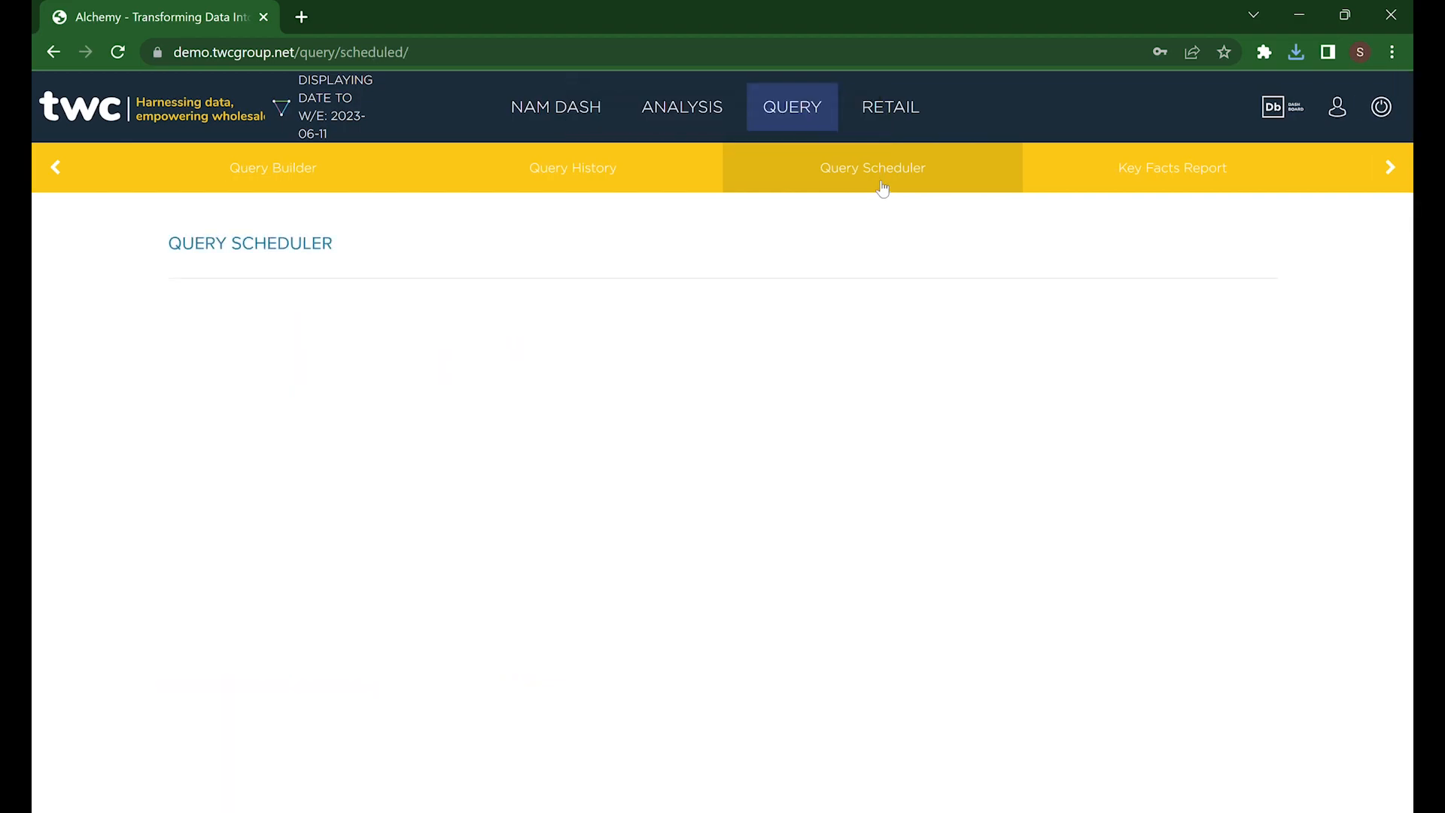